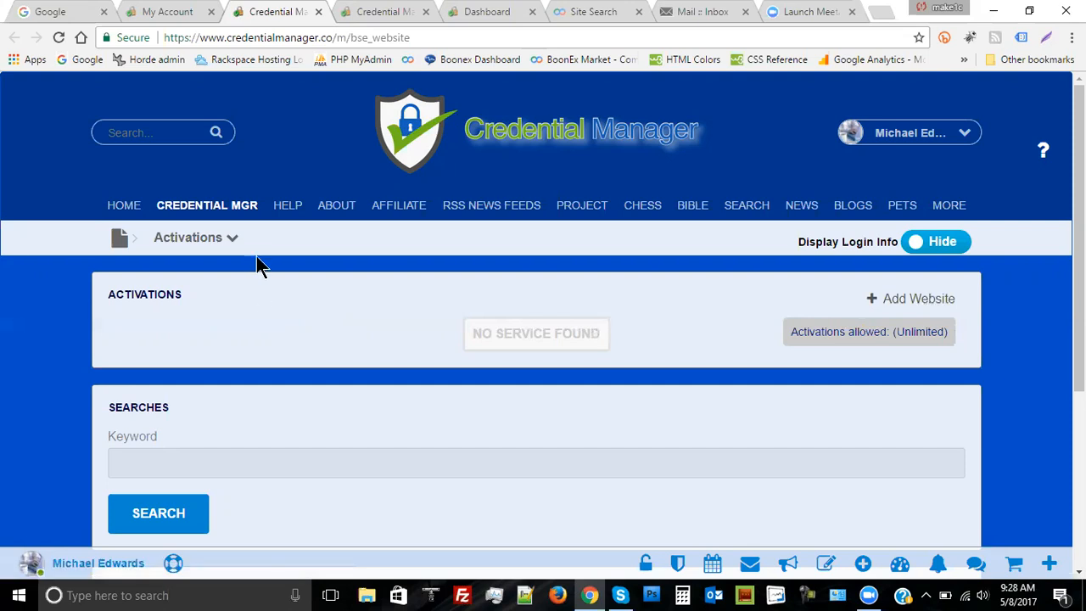
Switch to the second Credential Manager tab showing the 585 non-activated services
{"action": "left_click", "coordinate": [232, 241]}
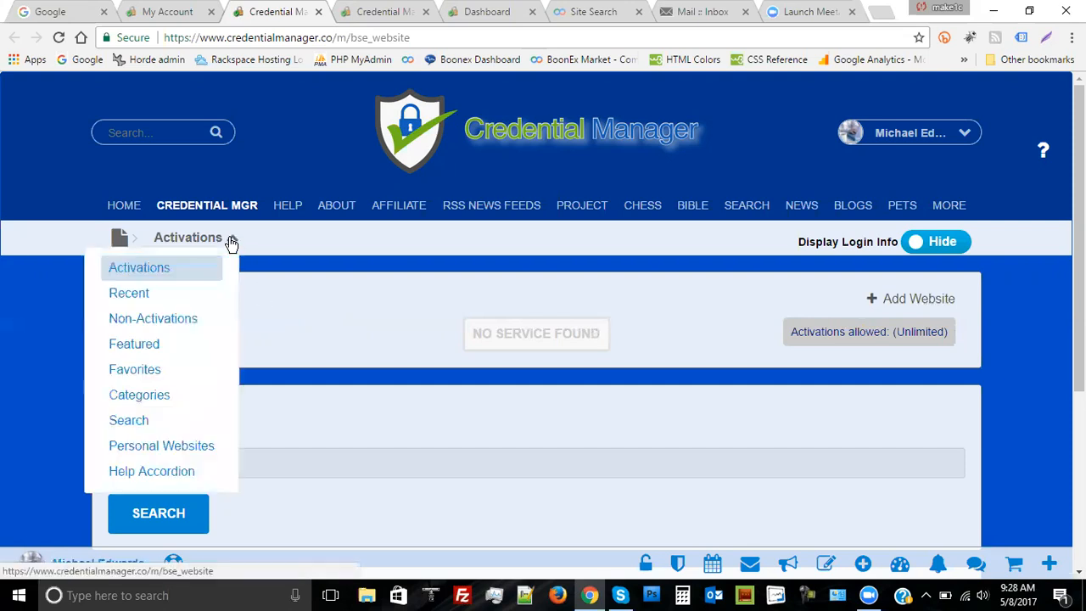
{"action": "left_click", "coordinate": [330, 308]}
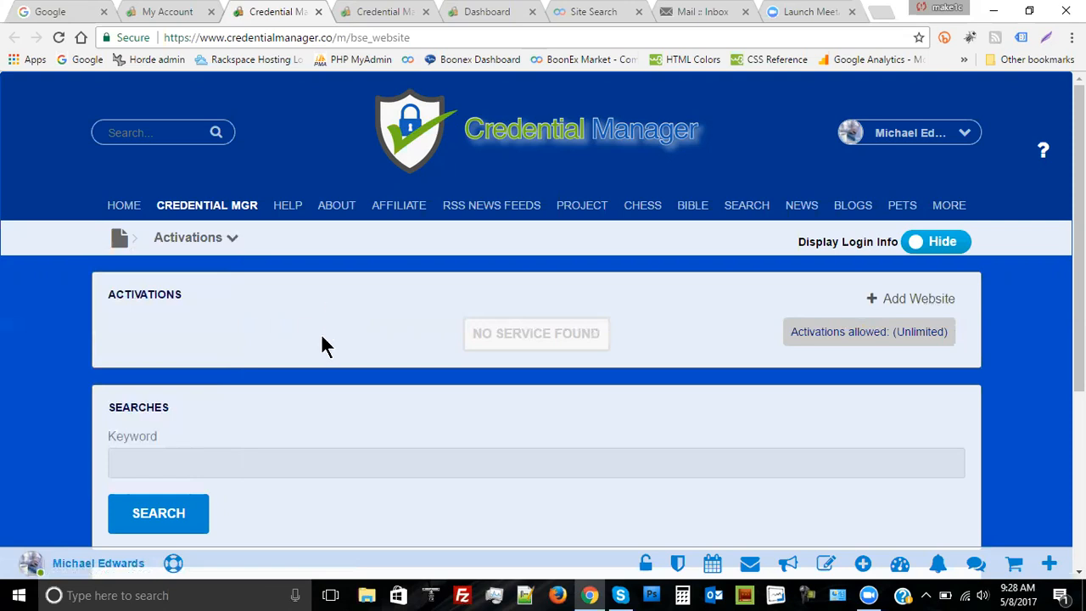
{"action": "left_click", "coordinate": [355, 17]}
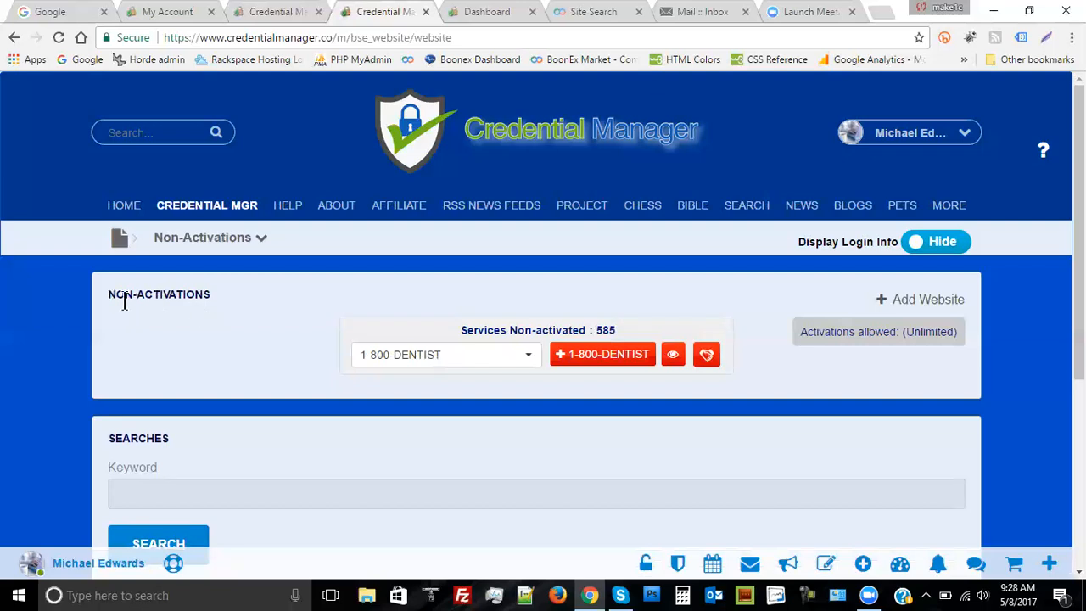
{"action": "left_click", "coordinate": [260, 241]}
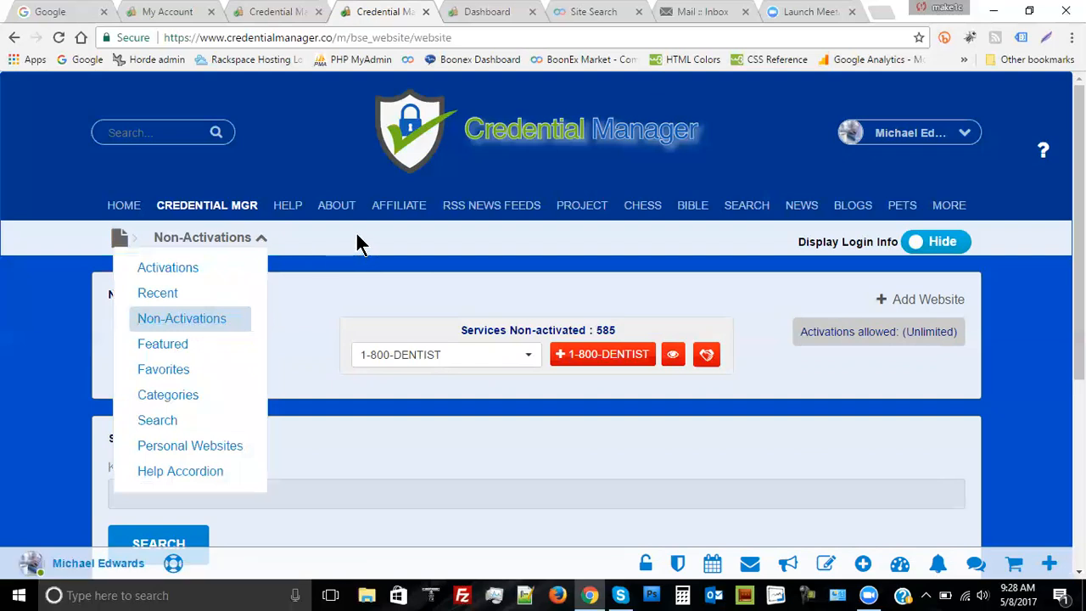
{"action": "left_click", "coordinate": [307, 245]}
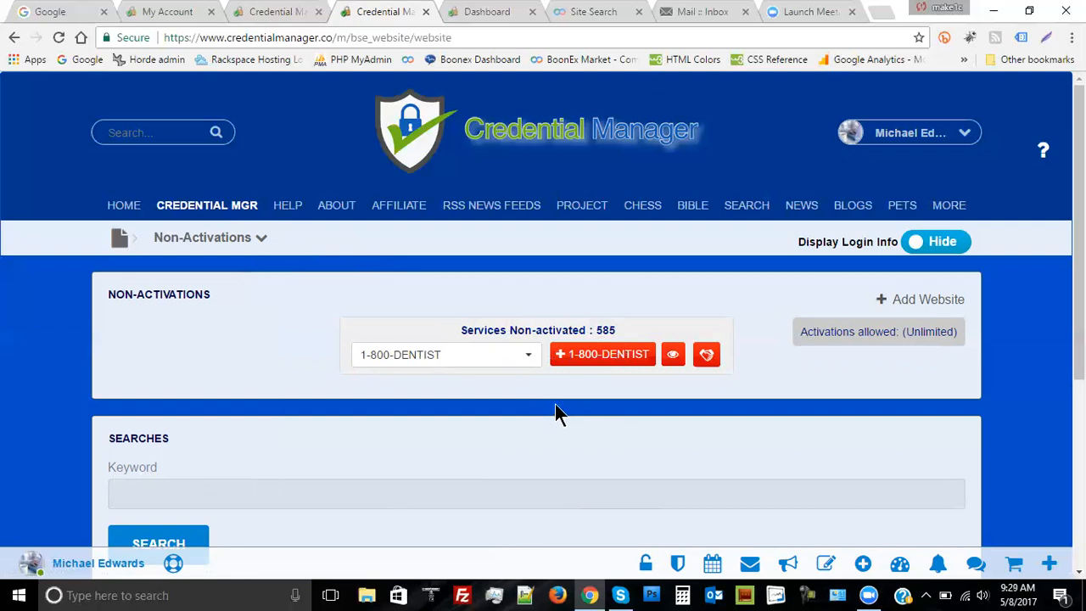
Pick Google from the Services Non-activated dropdown list
{"action": "left_click", "coordinate": [530, 359]}
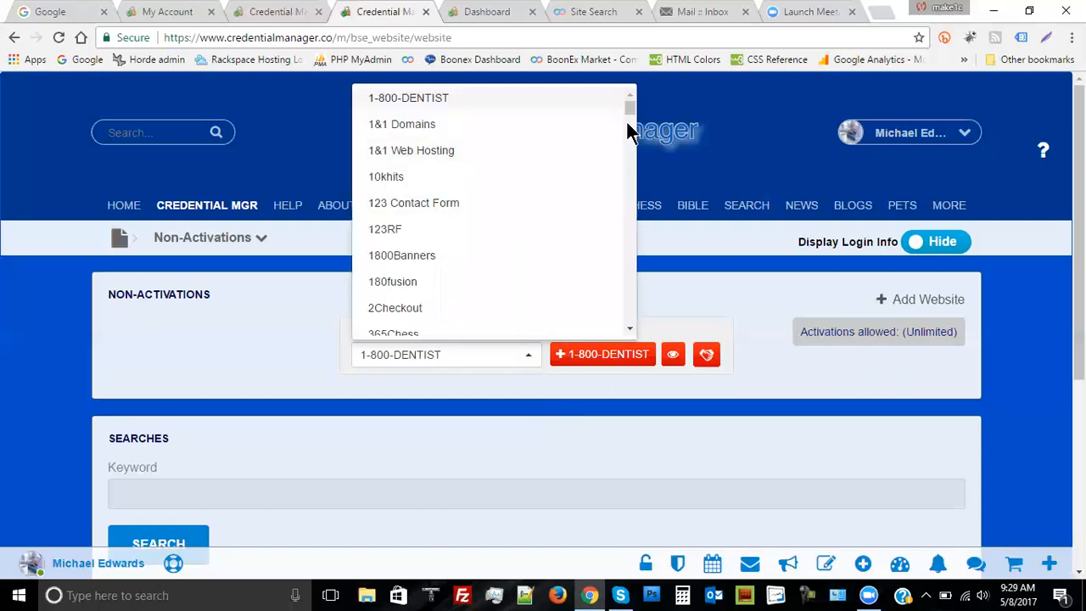
{"action": "left_click_drag", "start_coordinate": [630, 104], "coordinate": [635, 167]}
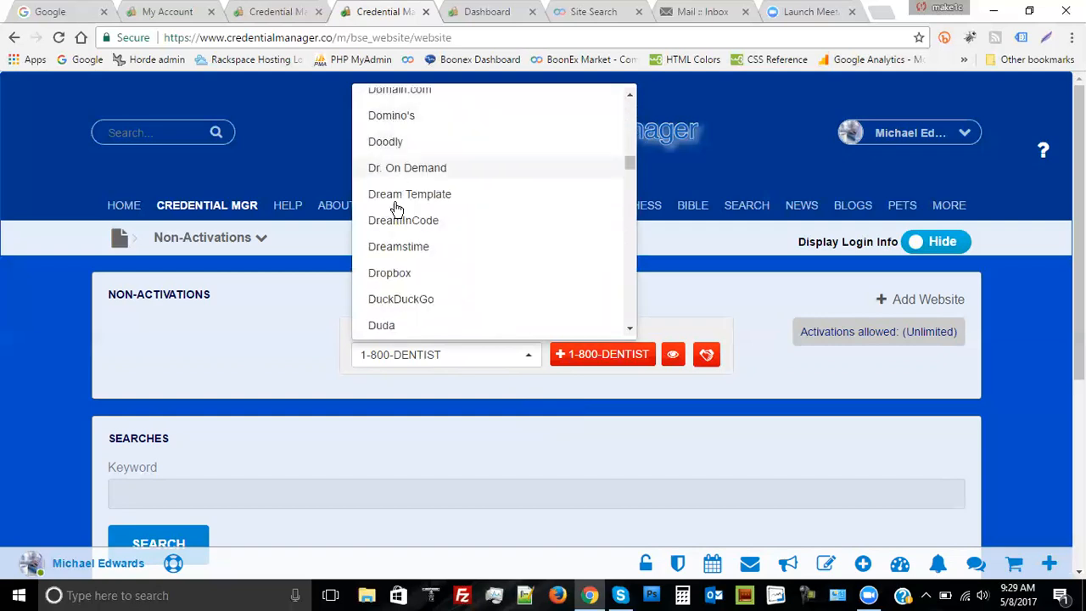
{"action": "scroll", "coordinate": [556, 195], "scroll_direction": "down", "scroll_amount": 2}
{"action": "scroll", "coordinate": [556, 195], "scroll_direction": "down", "scroll_amount": 6}
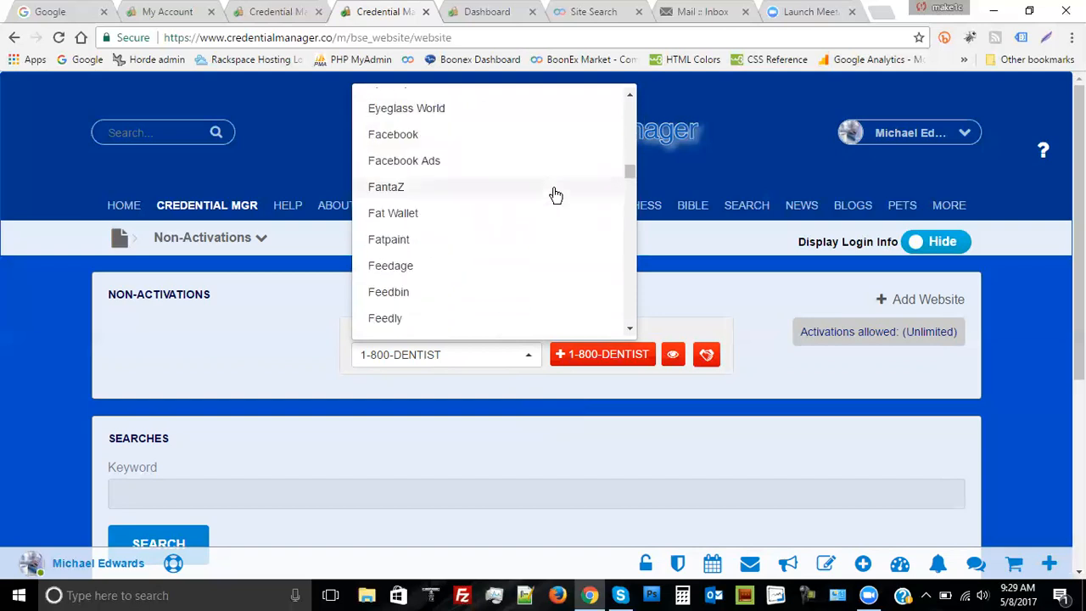
{"action": "scroll", "coordinate": [556, 195], "scroll_direction": "down", "scroll_amount": 6}
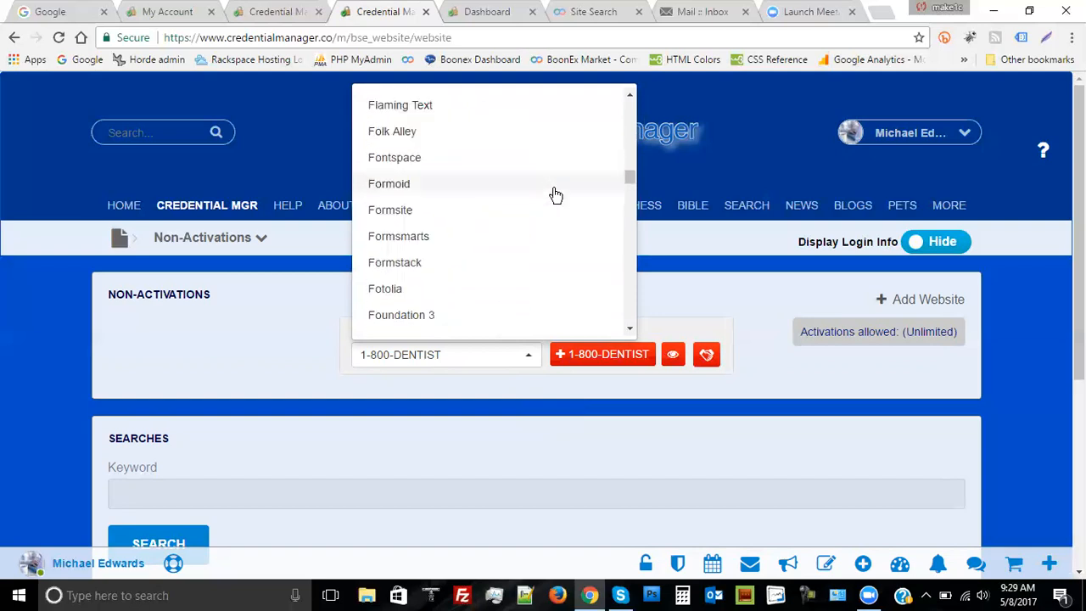
{"action": "scroll", "coordinate": [556, 195], "scroll_direction": "down", "scroll_amount": 6}
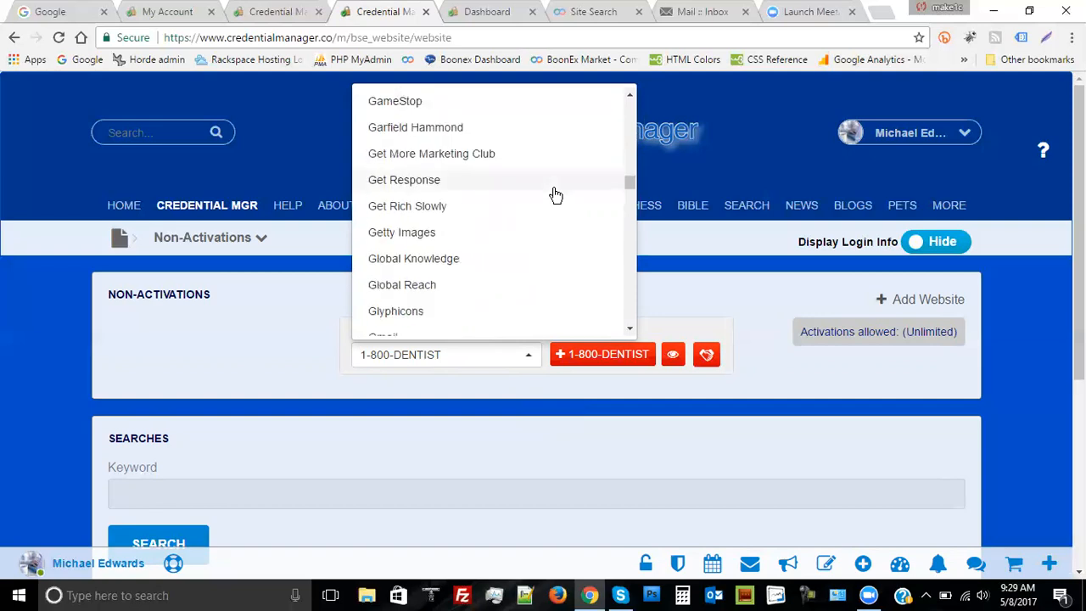
{"action": "scroll", "coordinate": [556, 197], "scroll_direction": "down", "scroll_amount": 1}
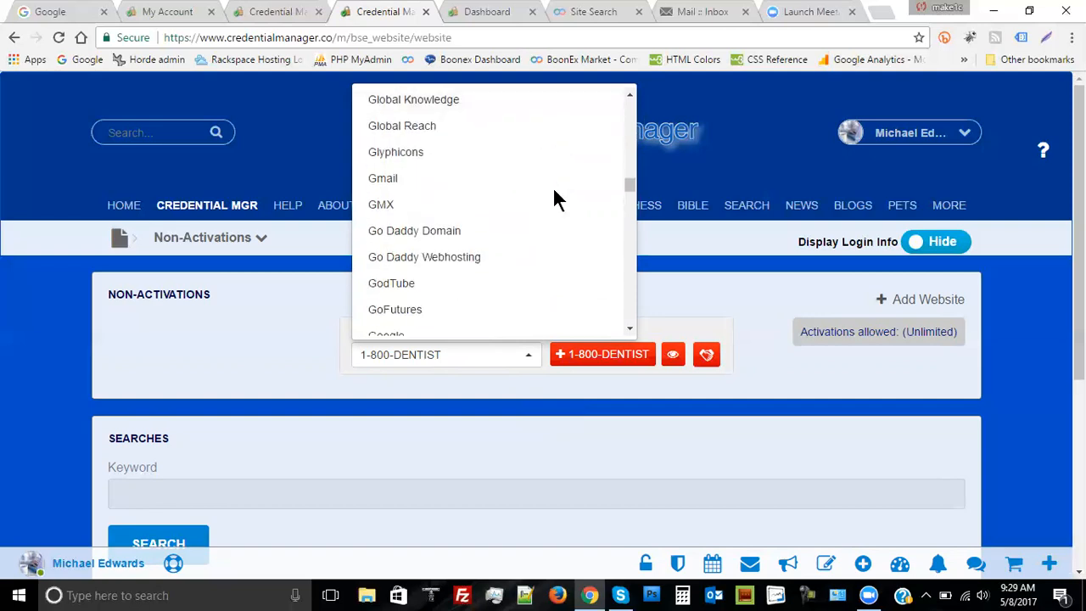
{"action": "scroll", "coordinate": [553, 194], "scroll_direction": "down", "scroll_amount": 1}
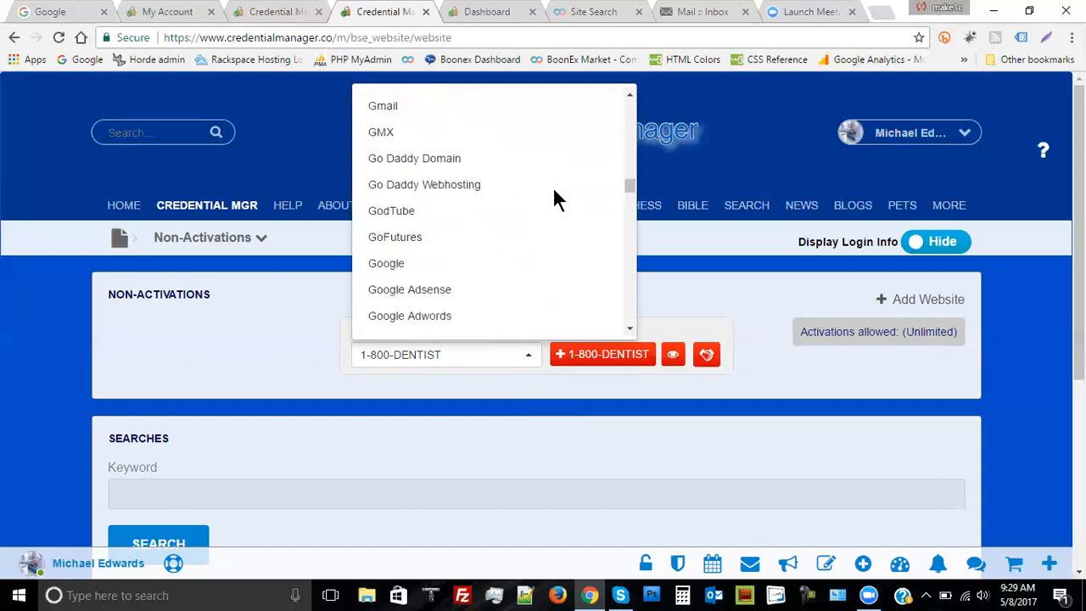
{"action": "left_click", "coordinate": [385, 256]}
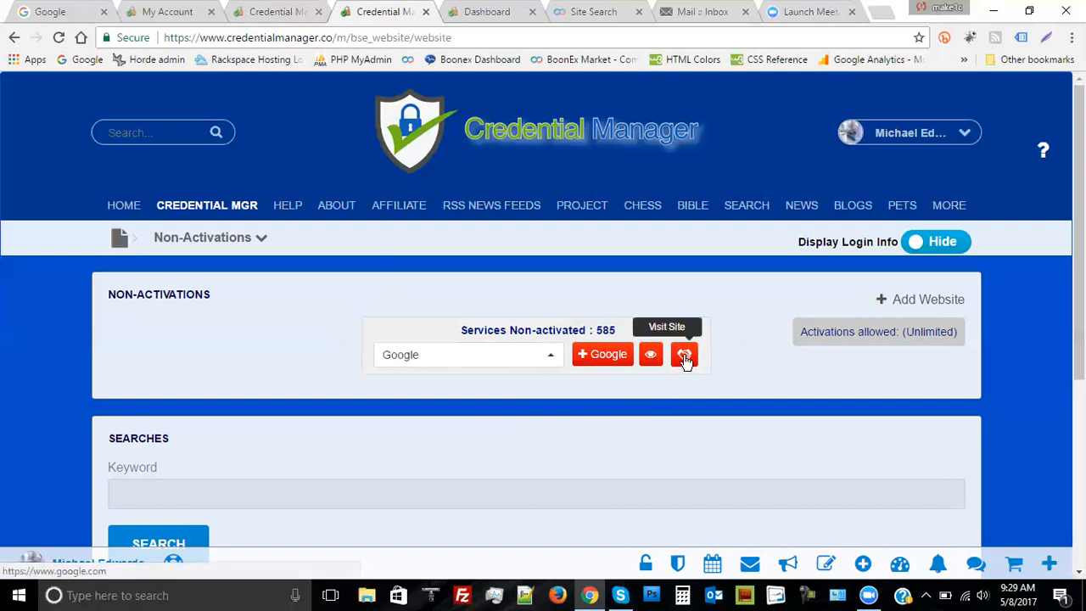
Open Google's credentials form and add a login named Login with its username and password
{"action": "left_click", "coordinate": [601, 356]}
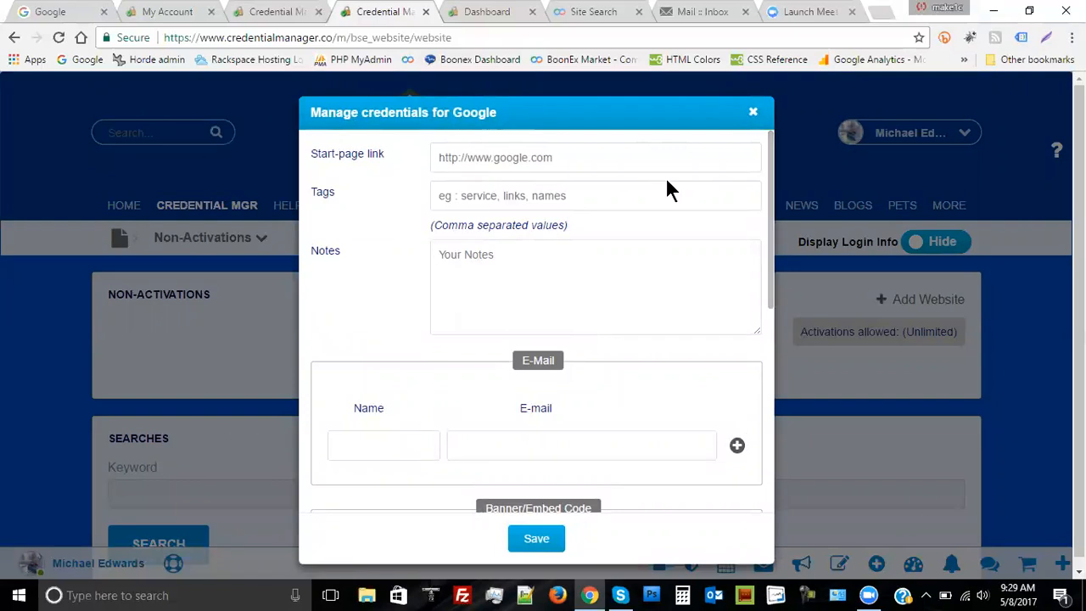
{"action": "scroll", "coordinate": [665, 179], "scroll_direction": "down", "scroll_amount": 5}
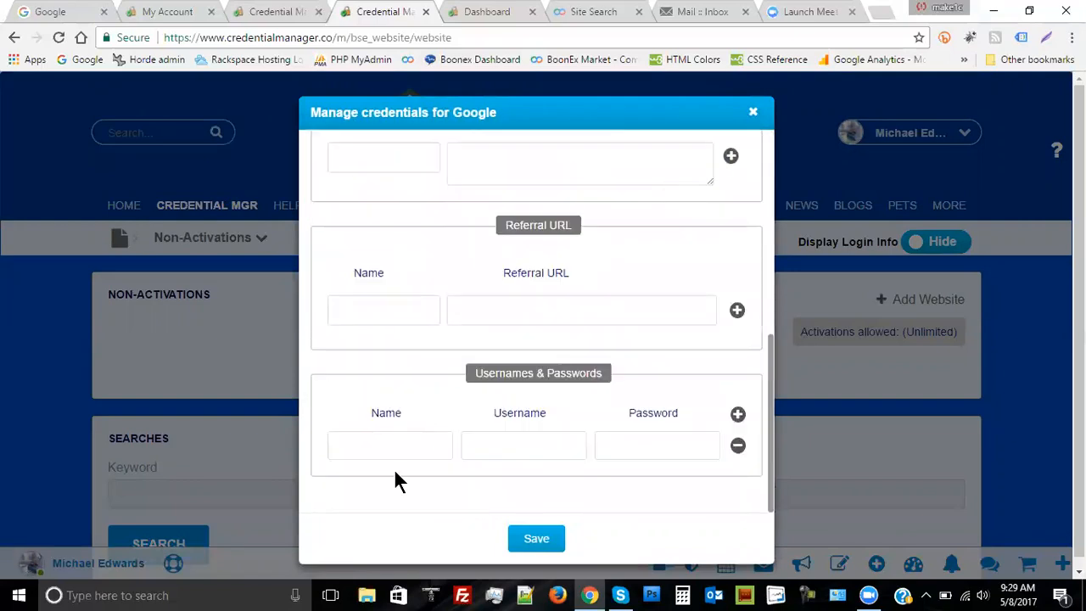
{"action": "left_click", "coordinate": [382, 443]}
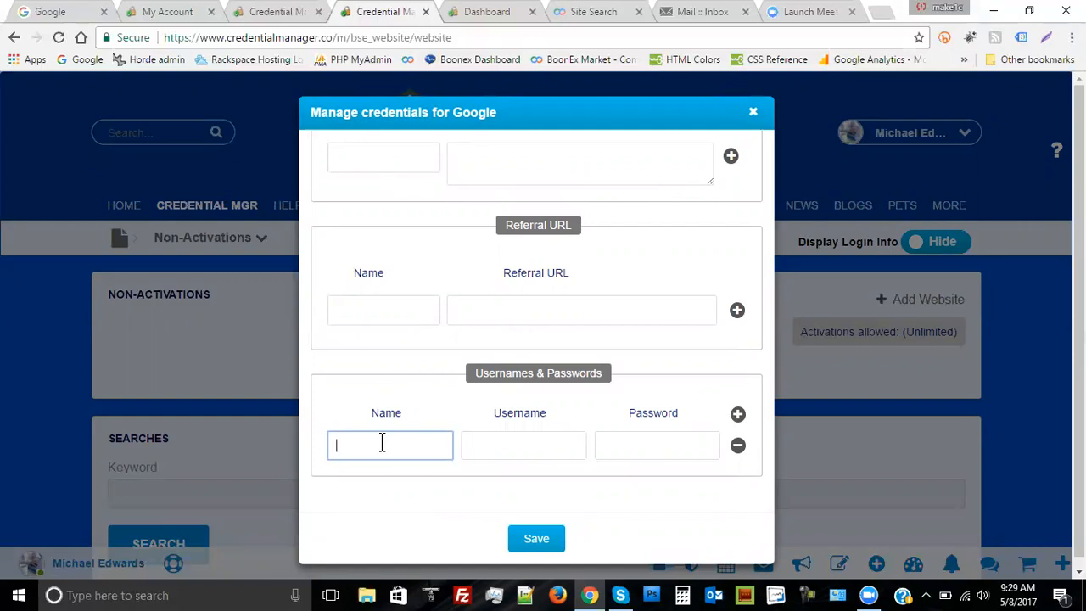
{"action": "type", "text": "Log"}
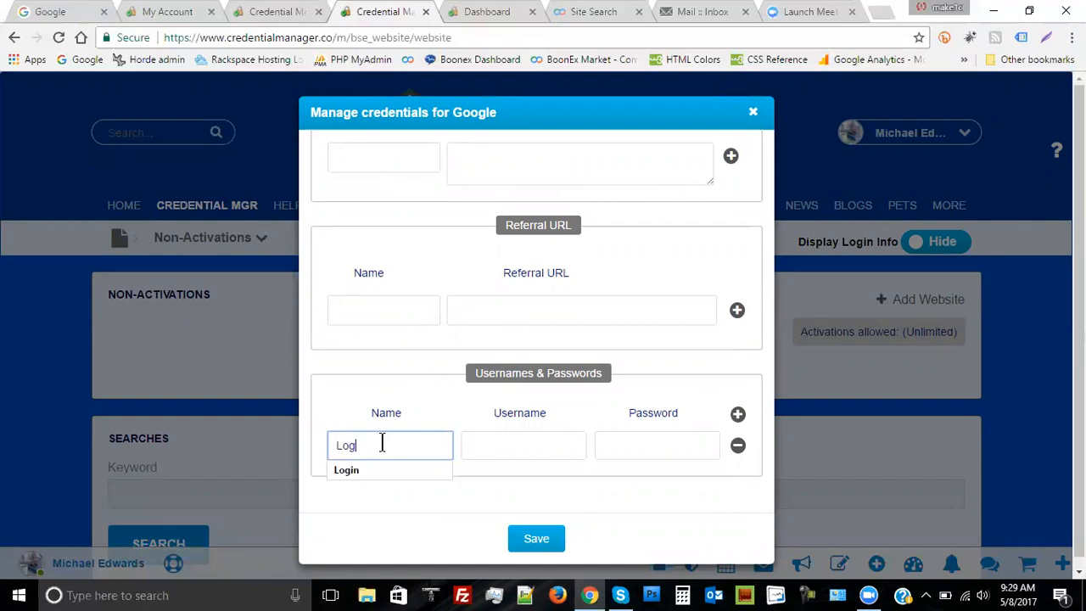
{"action": "type", "text": "in"}
{"action": "left_click", "coordinate": [367, 469]}
{"action": "left_click", "coordinate": [480, 443]}
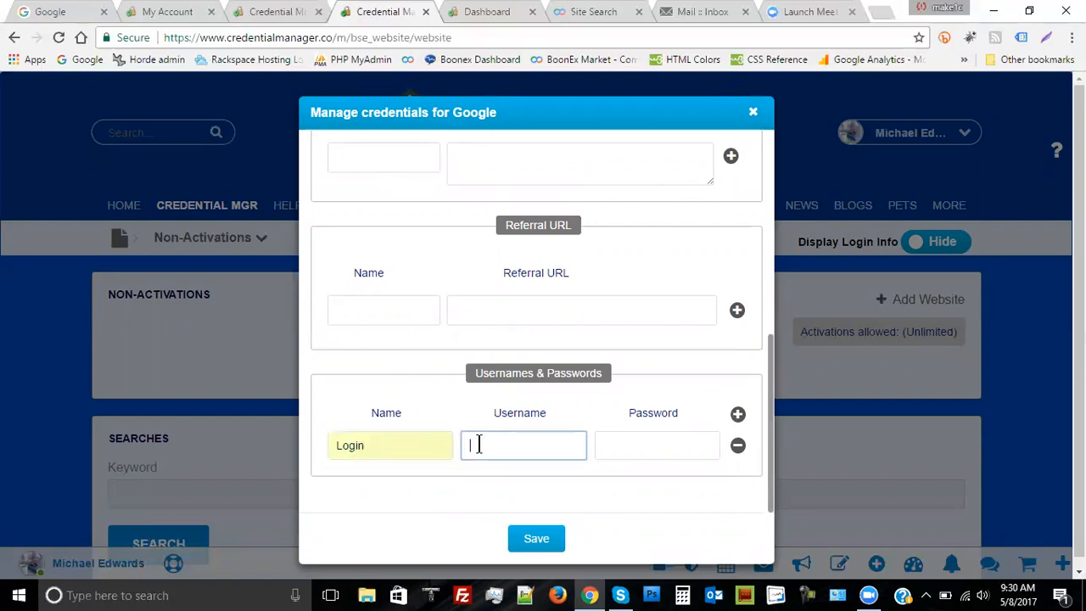
{"action": "type", "text": "u"}
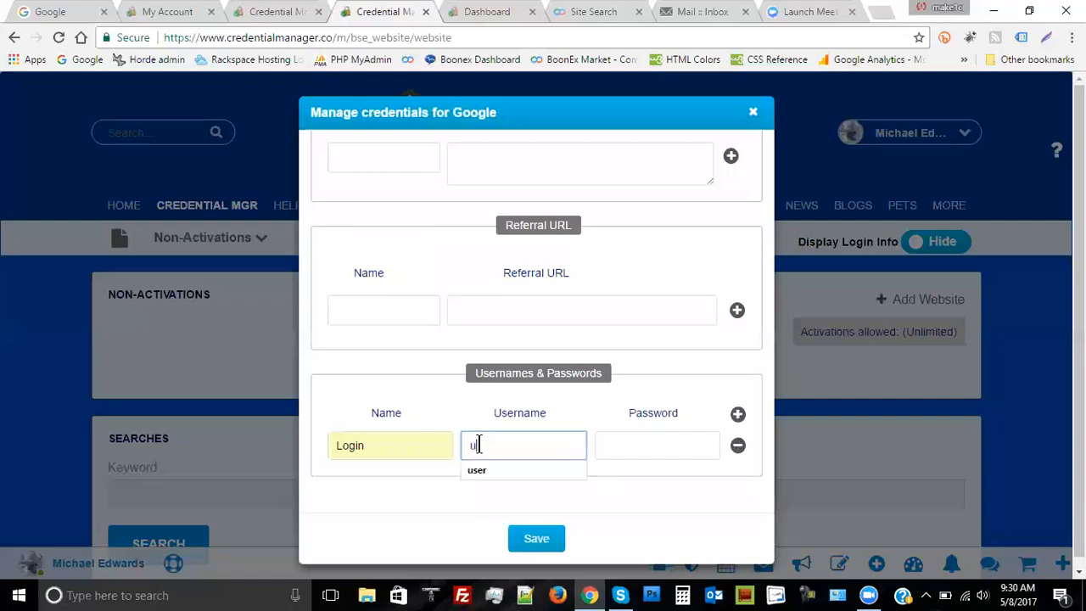
{"action": "type", "text": "sername"}
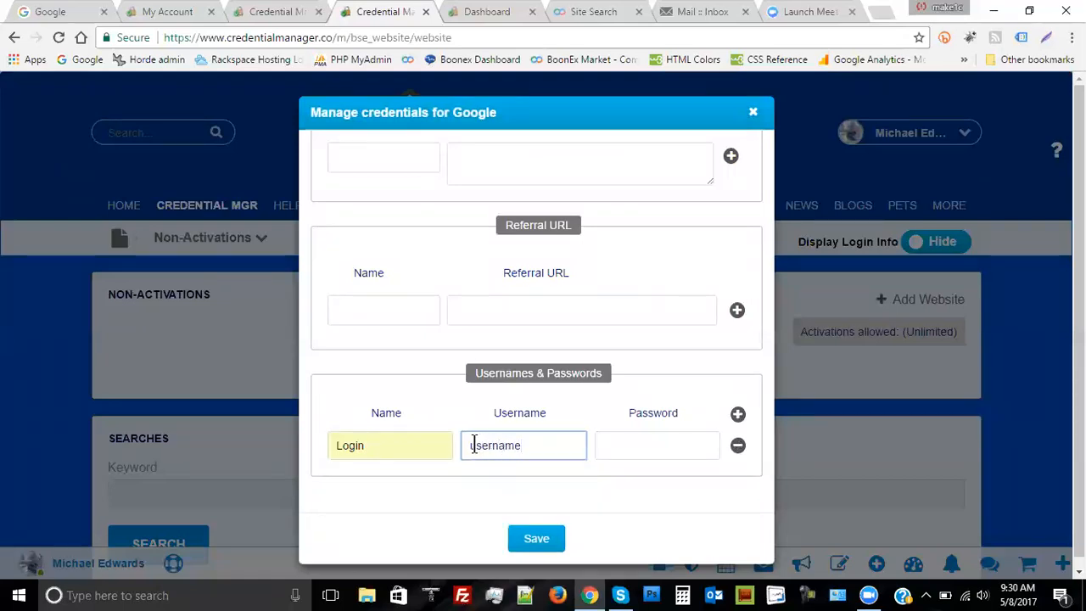
{"action": "left_click", "coordinate": [640, 446]}
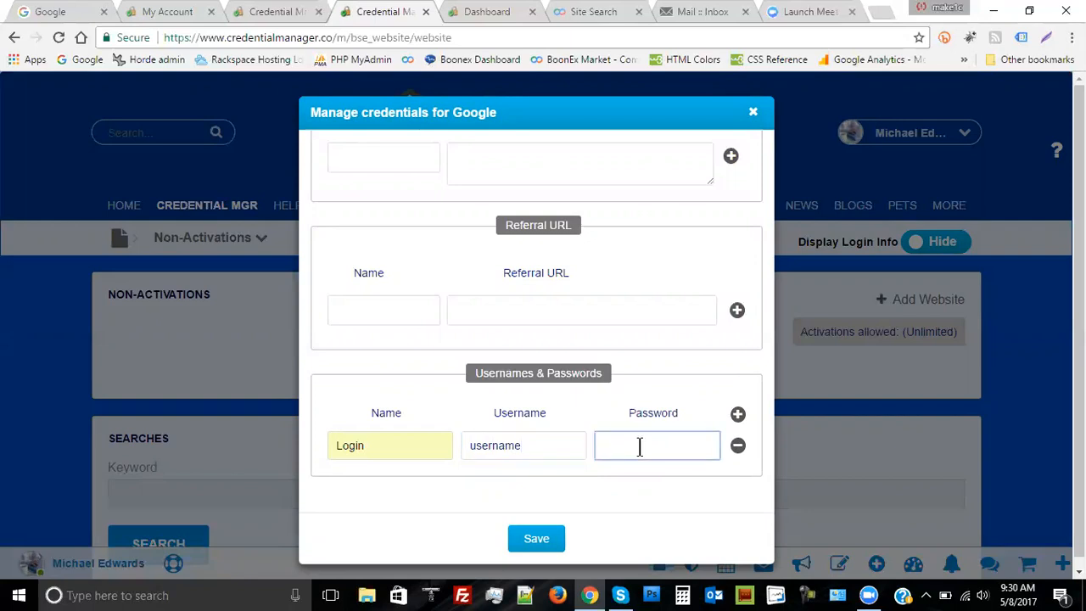
{"action": "type", "text": "password"}
{"action": "scroll", "coordinate": [649, 356], "scroll_direction": "up", "scroll_amount": 2}
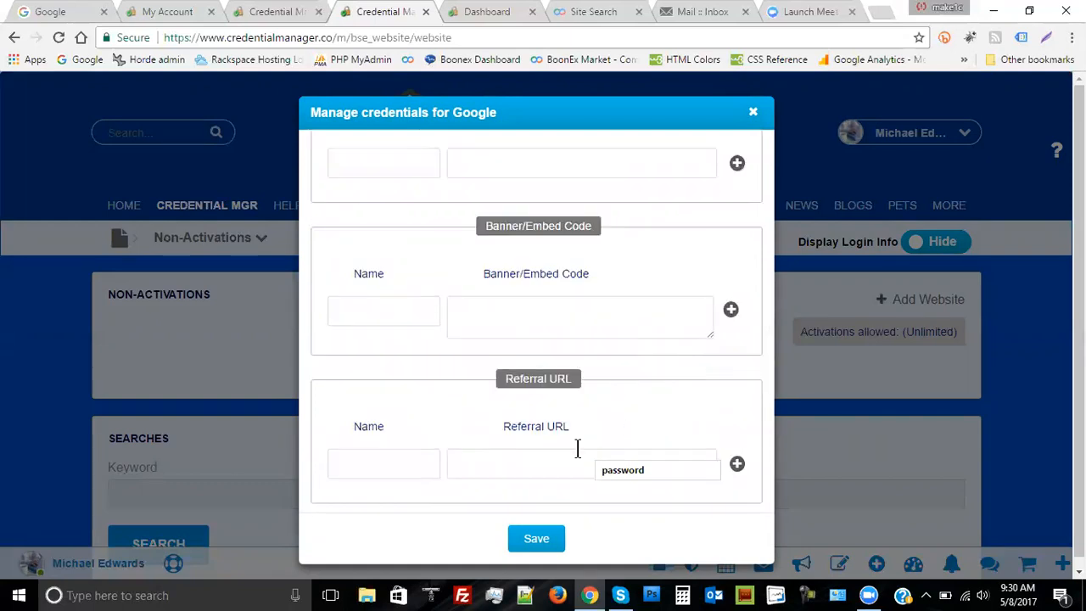
{"action": "scroll", "coordinate": [600, 438], "scroll_direction": "down", "scroll_amount": 2}
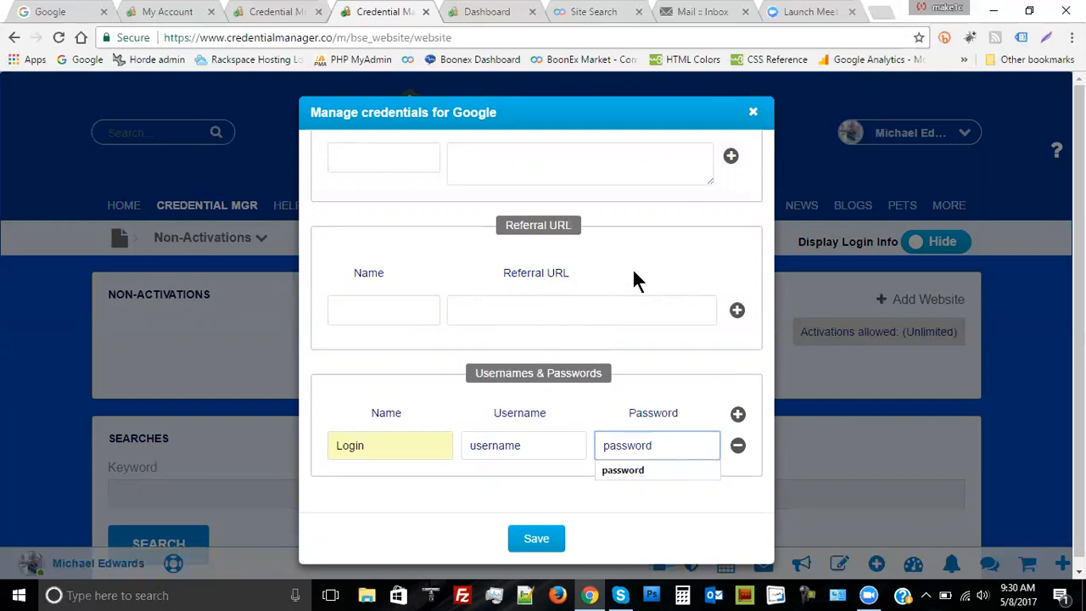
{"action": "left_click", "coordinate": [357, 311]}
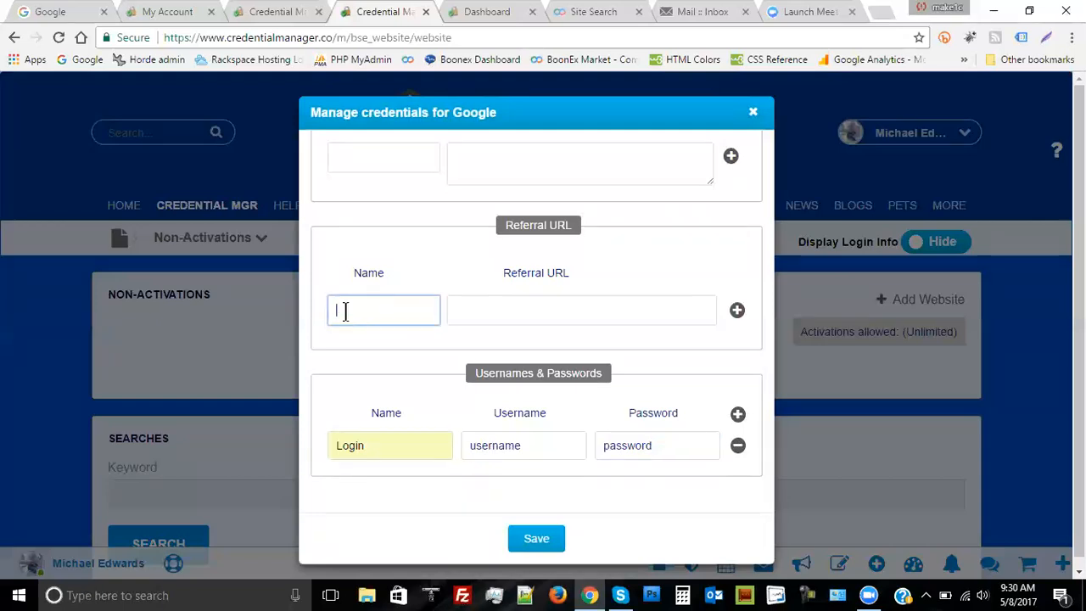
{"action": "type", "text": "Pro"}
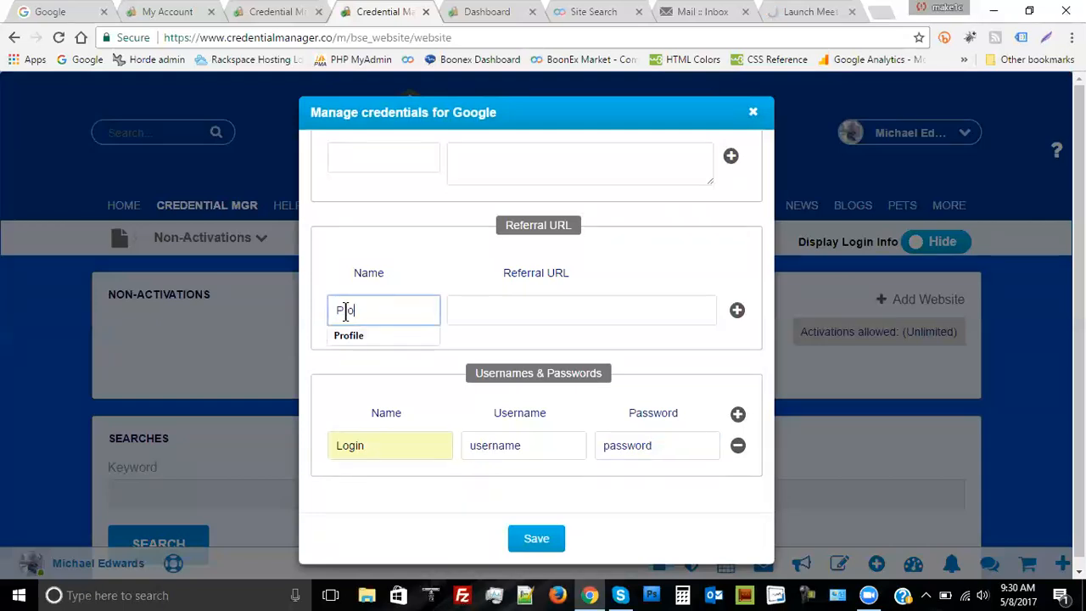
{"action": "type", "text": "file"}
{"action": "left_click", "coordinate": [509, 309]}
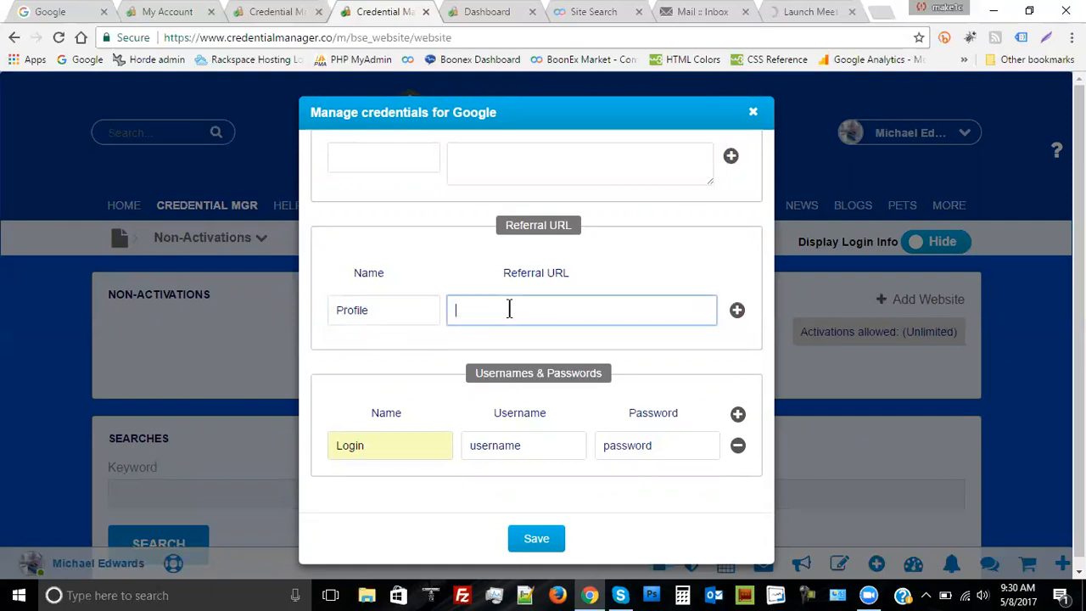
{"action": "type", "text": "http"}
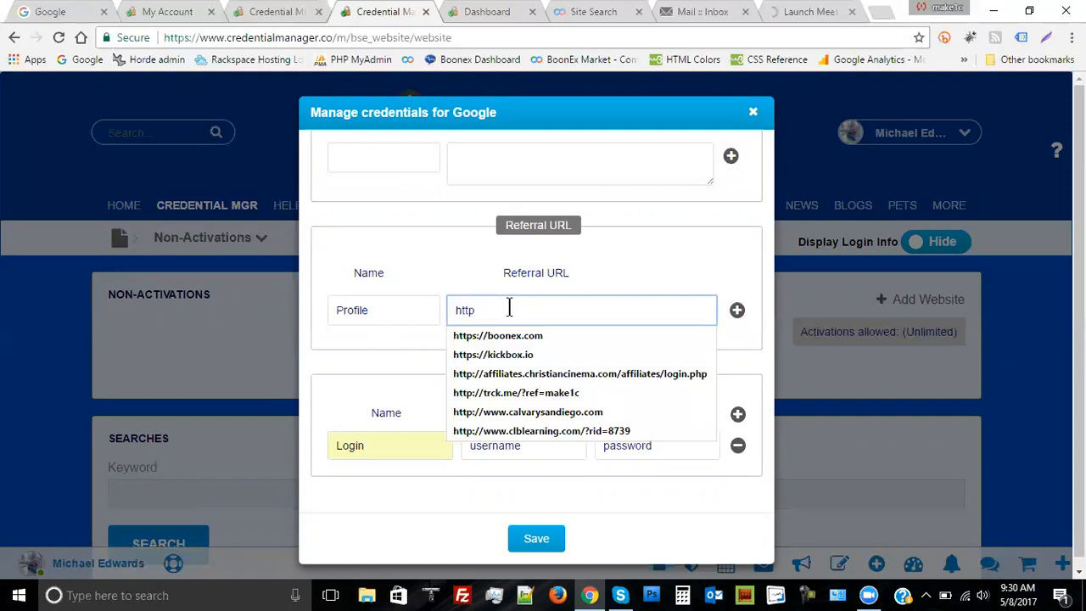
{"action": "type", "text": "s:"}
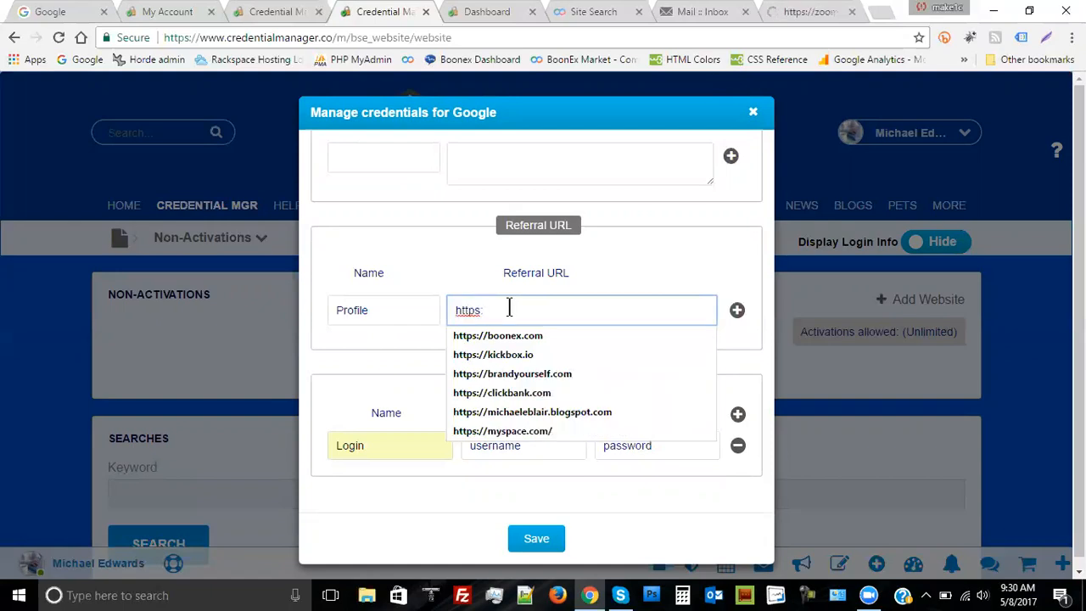
{"action": "type", "text": "//g"}
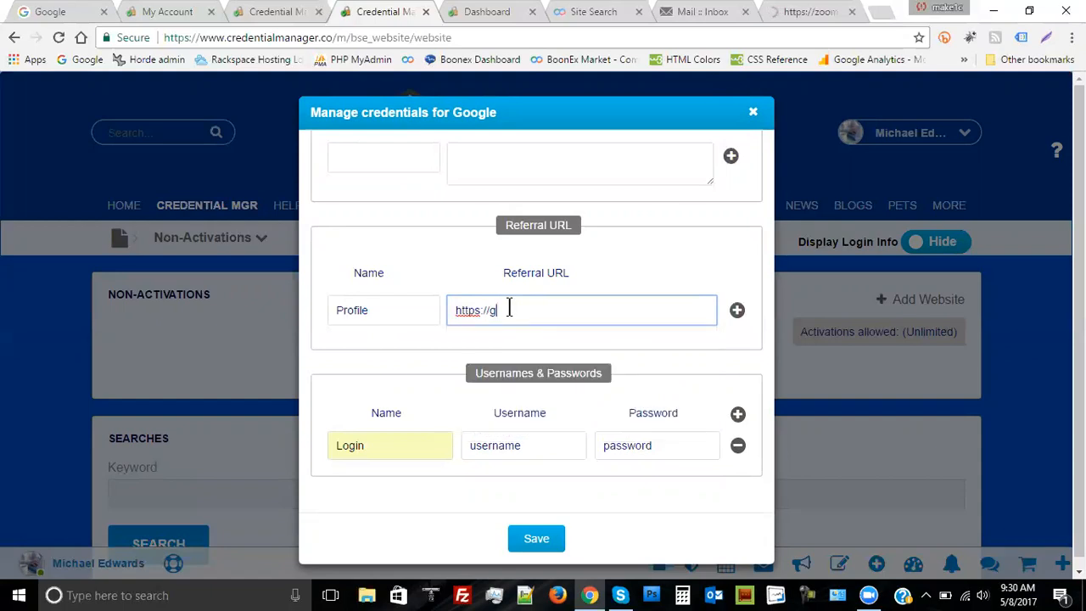
{"action": "type", "text": "oogle.com/profil"}
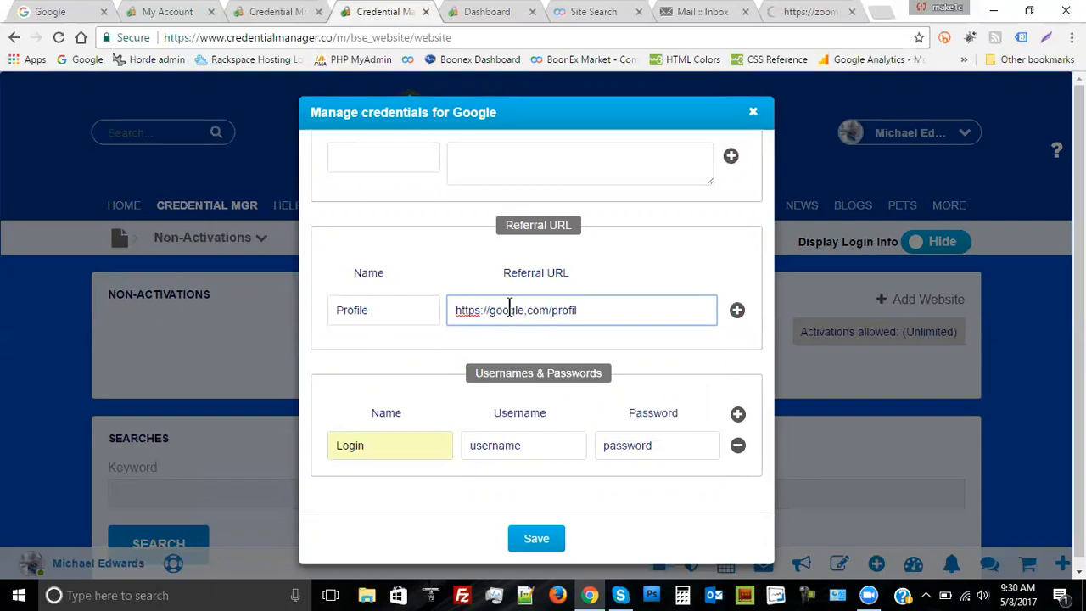
{"action": "type", "text": "e"}
{"action": "scroll", "coordinate": [662, 309], "scroll_direction": "up", "scroll_amount": 1}
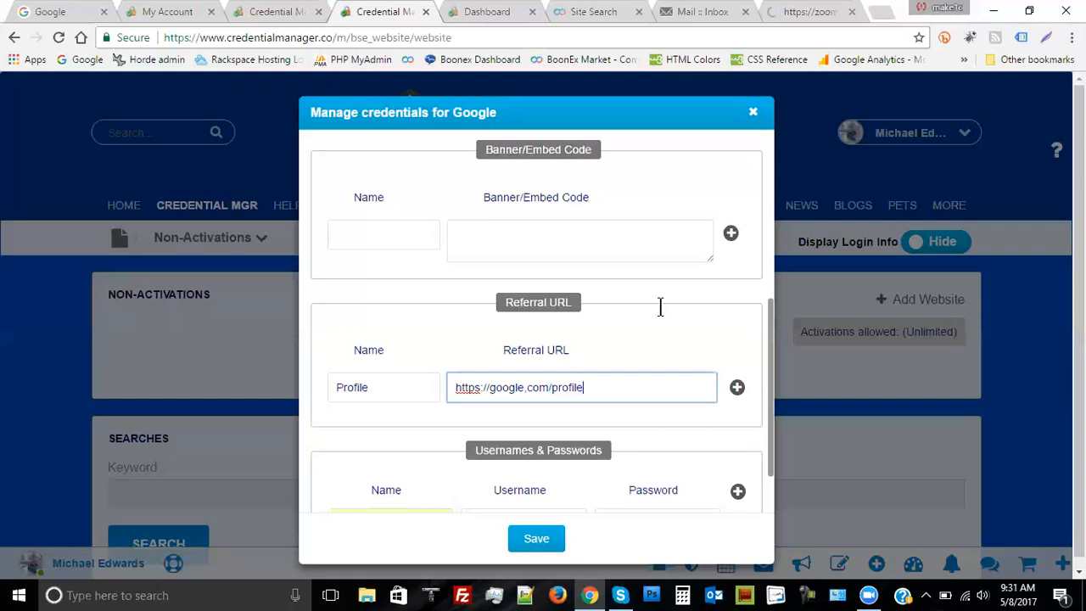
{"action": "scroll", "coordinate": [659, 308], "scroll_direction": "up", "scroll_amount": 3}
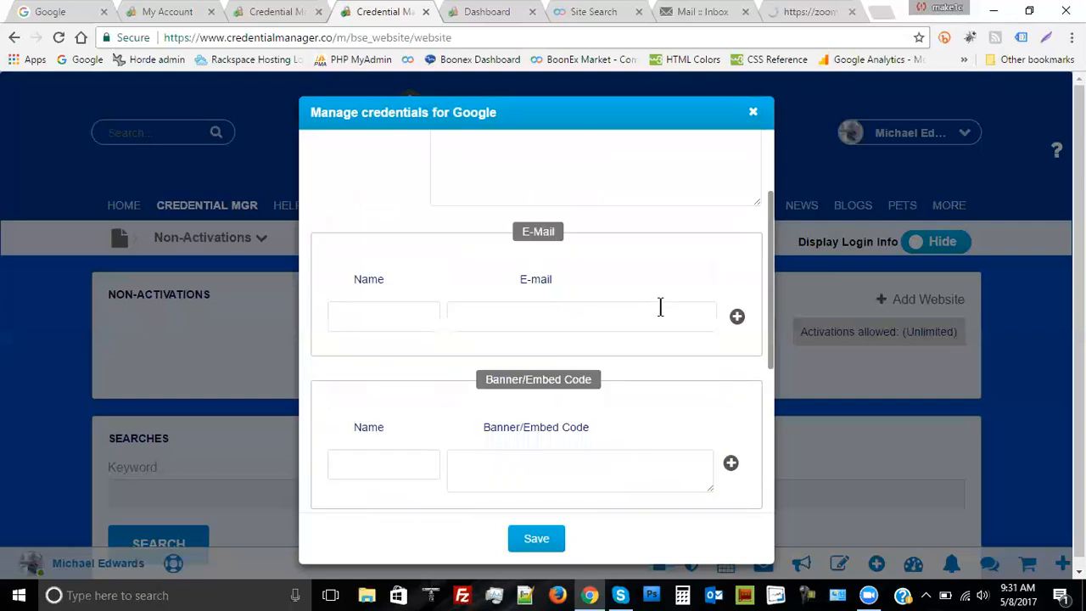
Add an E-Mail entry named Main email holding the account's e-mail address
{"action": "left_click", "coordinate": [487, 317]}
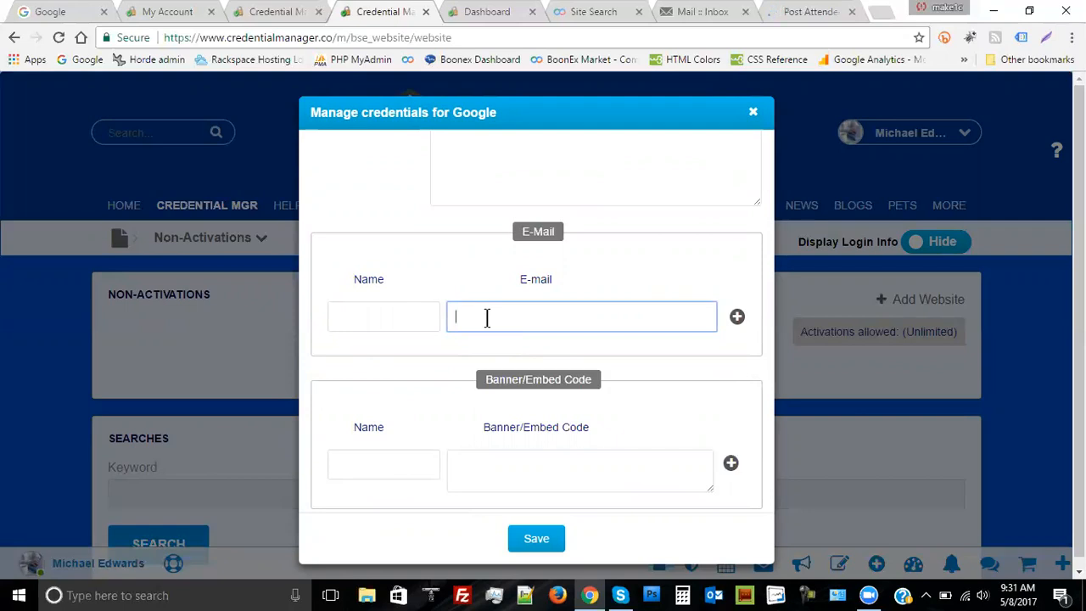
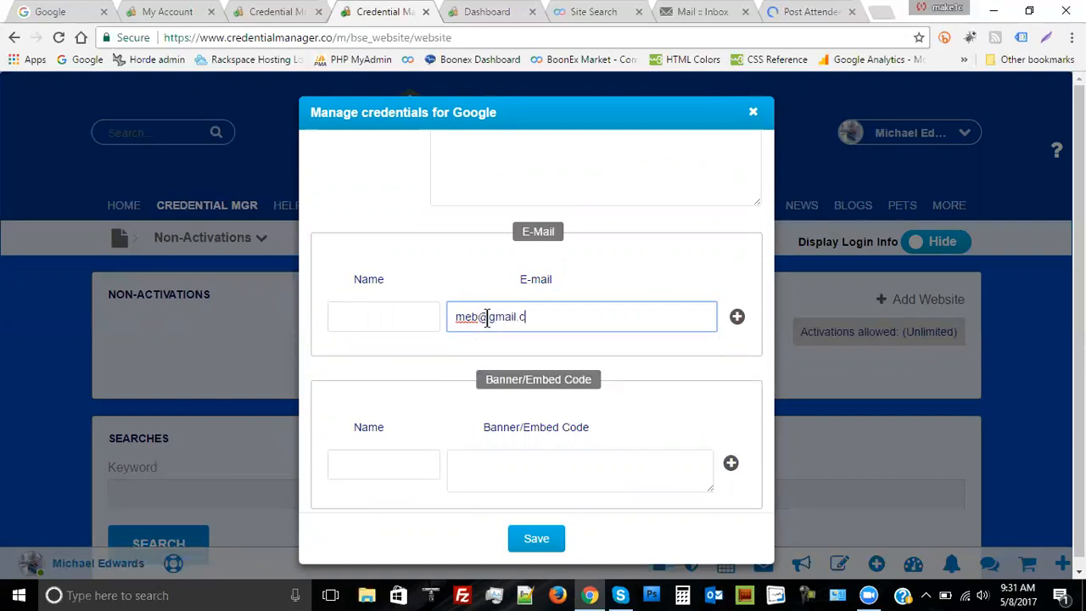
{"action": "left_click", "coordinate": [358, 316]}
{"action": "type", "text": "Ma"}
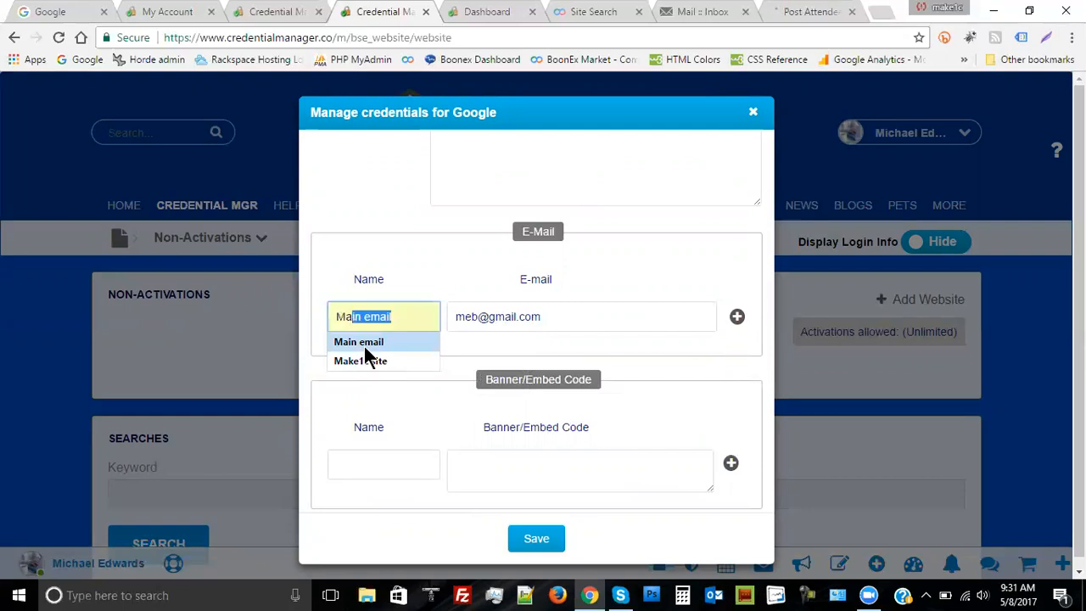
{"action": "left_click", "coordinate": [382, 343]}
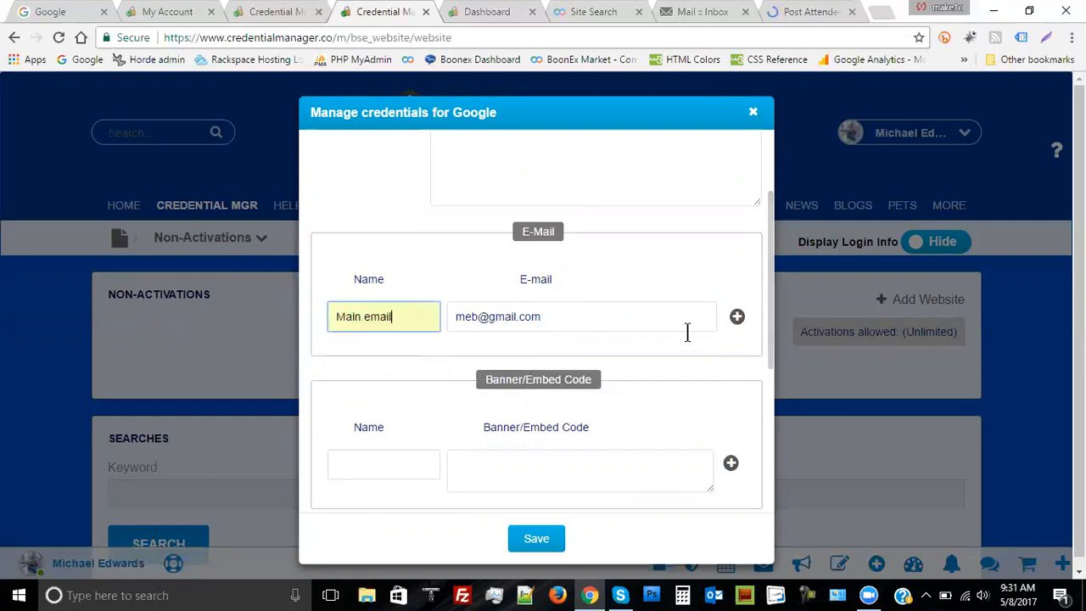
{"action": "scroll", "coordinate": [685, 331], "scroll_direction": "down", "scroll_amount": 2}
{"action": "scroll", "coordinate": [688, 341], "scroll_direction": "down", "scroll_amount": 2}
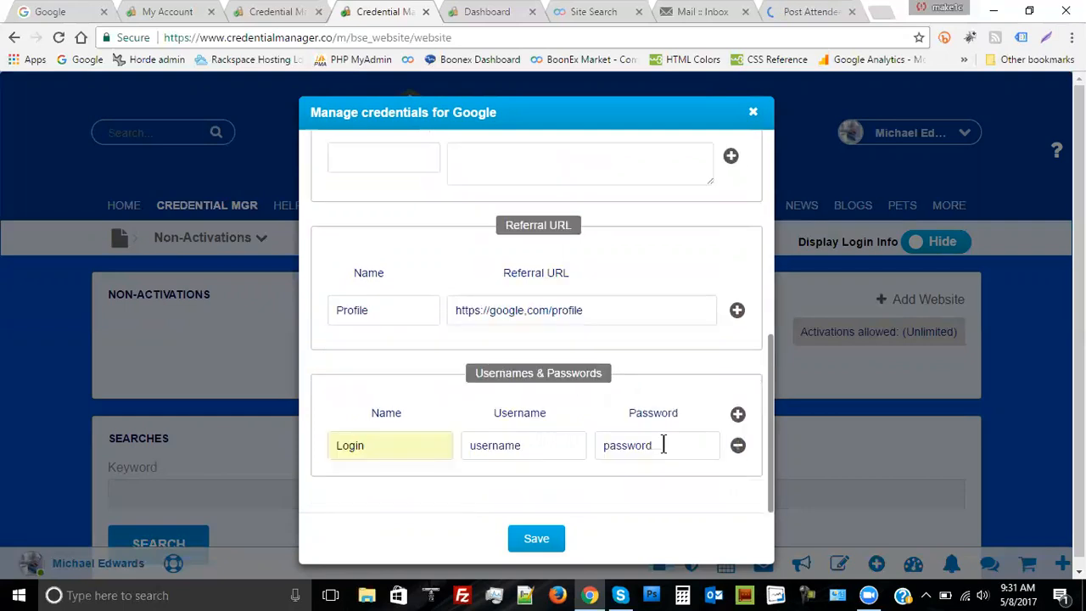
Save the Google credentials so the dialog closes and 584 services remain
{"action": "left_click", "coordinate": [537, 540]}
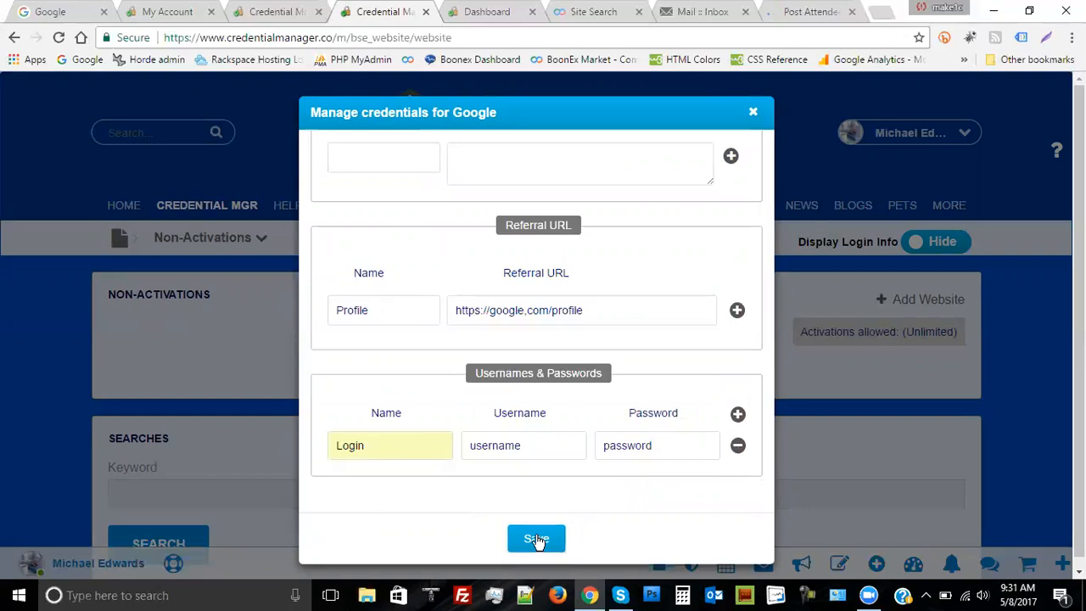
{"action": "left_click", "coordinate": [553, 541]}
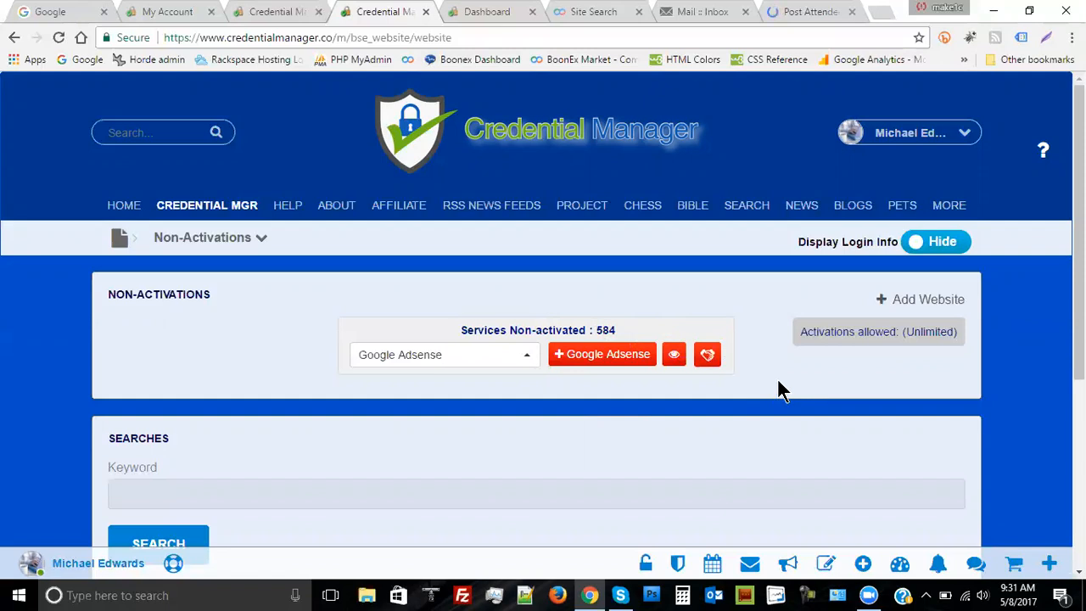
Save blank credentials for Google Adsense, then return to the Activations tab
{"action": "left_click", "coordinate": [527, 362]}
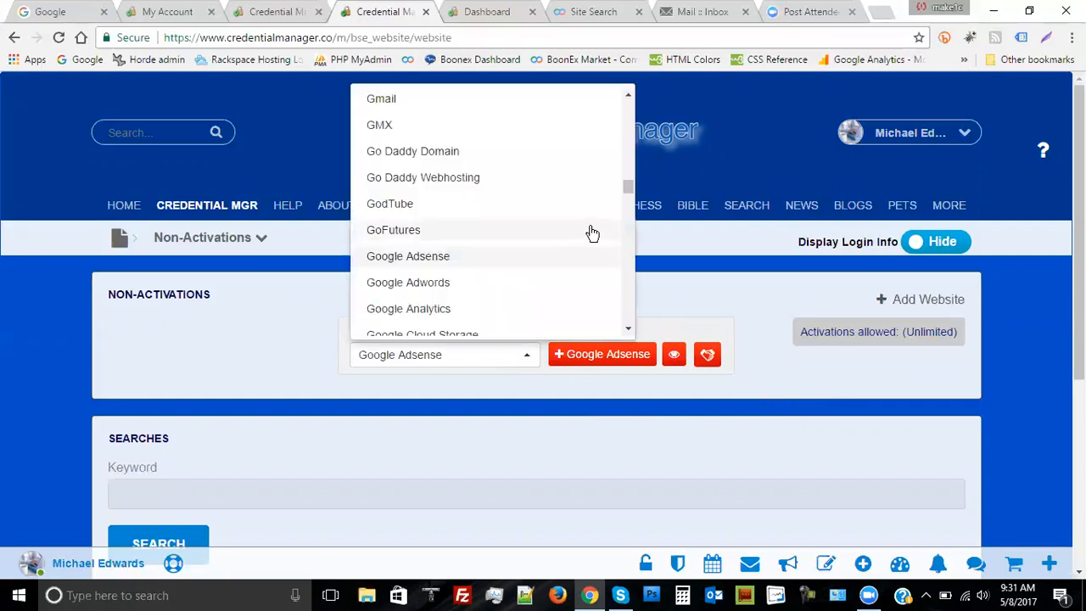
{"action": "left_click", "coordinate": [434, 257]}
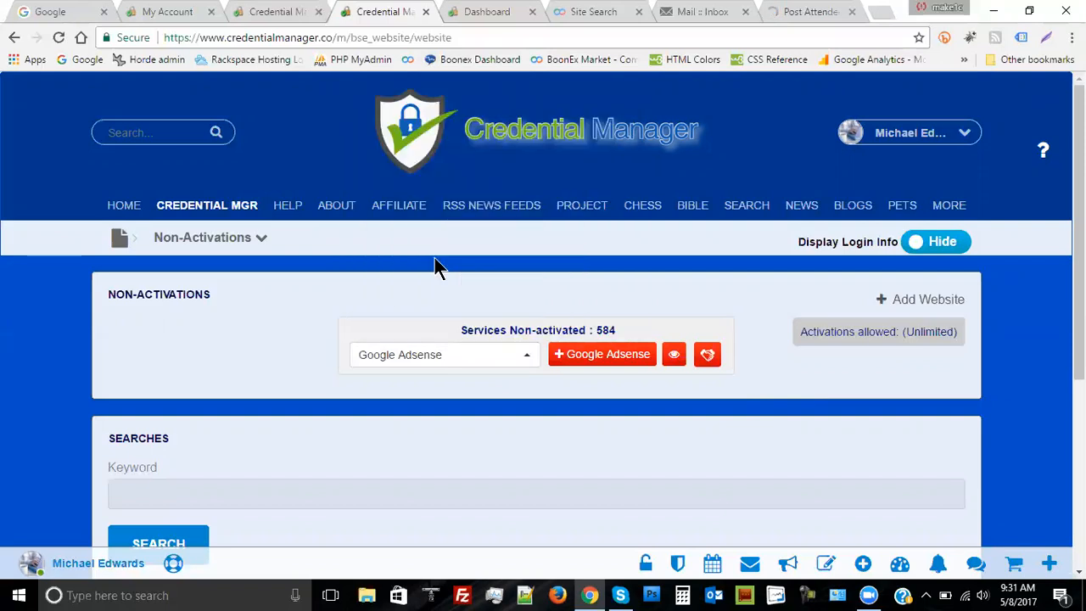
{"action": "left_click", "coordinate": [590, 359]}
{"action": "scroll", "coordinate": [638, 270], "scroll_direction": "down", "scroll_amount": 5}
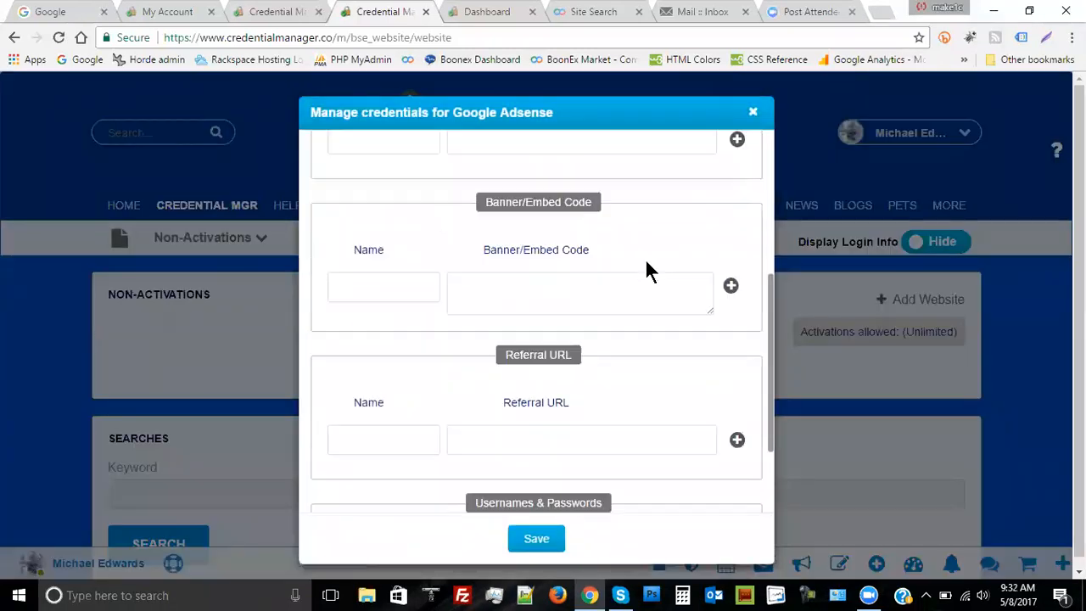
{"action": "left_click", "coordinate": [536, 541]}
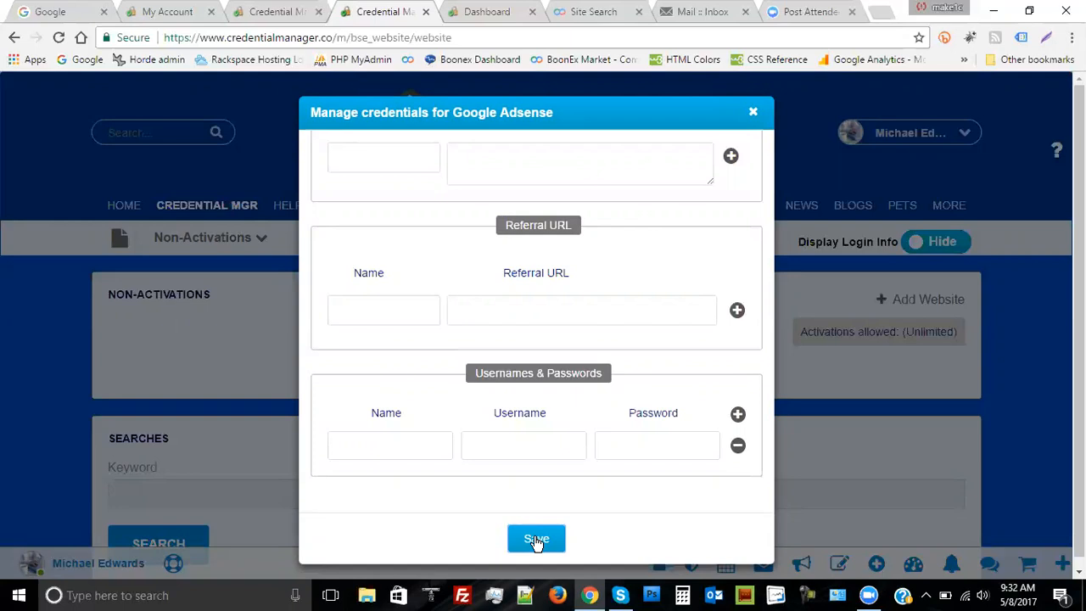
{"action": "left_click", "coordinate": [536, 540]}
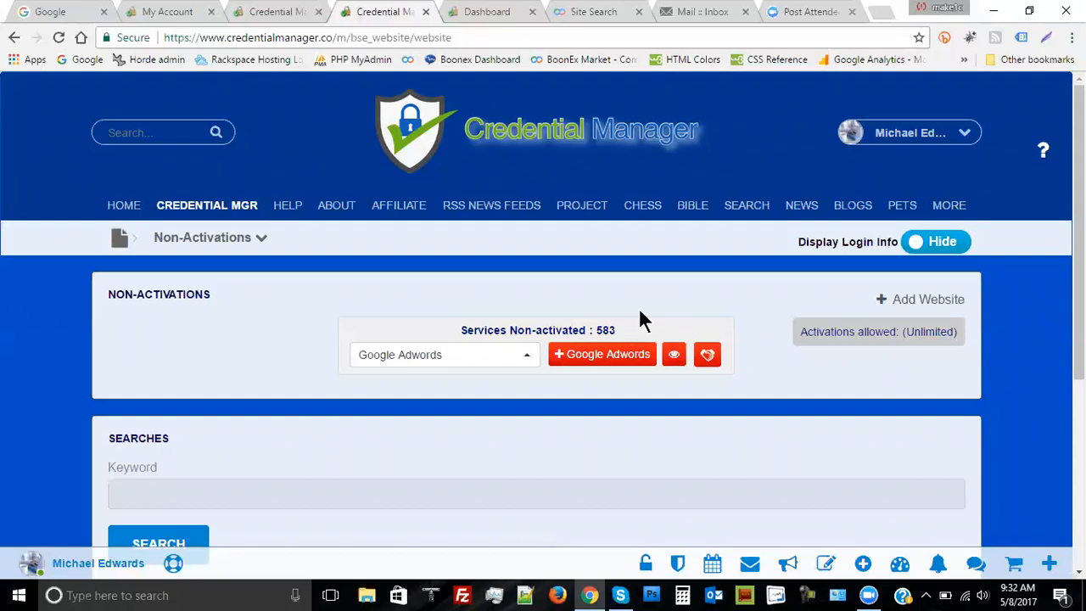
{"action": "left_click", "coordinate": [284, 12]}
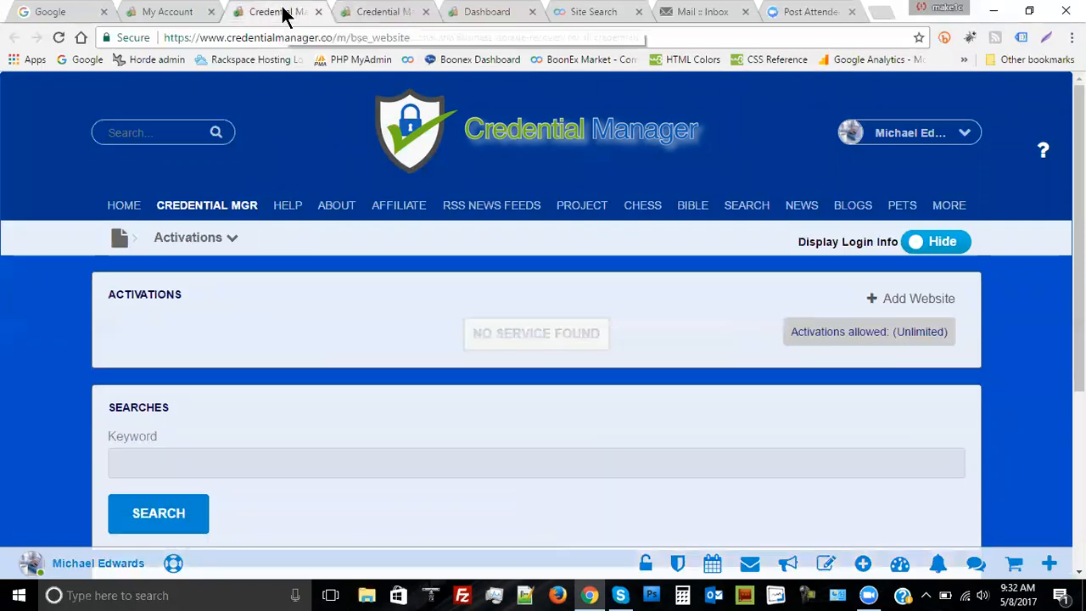
Reload the Activations page so it lists the 2 activated services, including Google
{"action": "left_click", "coordinate": [58, 39]}
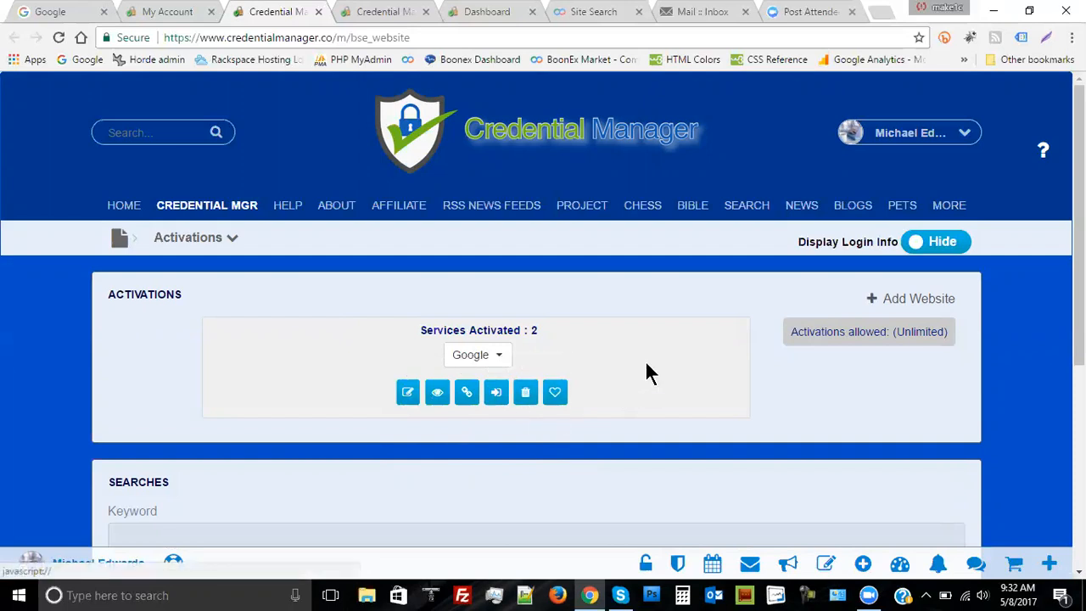
{"action": "left_click", "coordinate": [234, 244]}
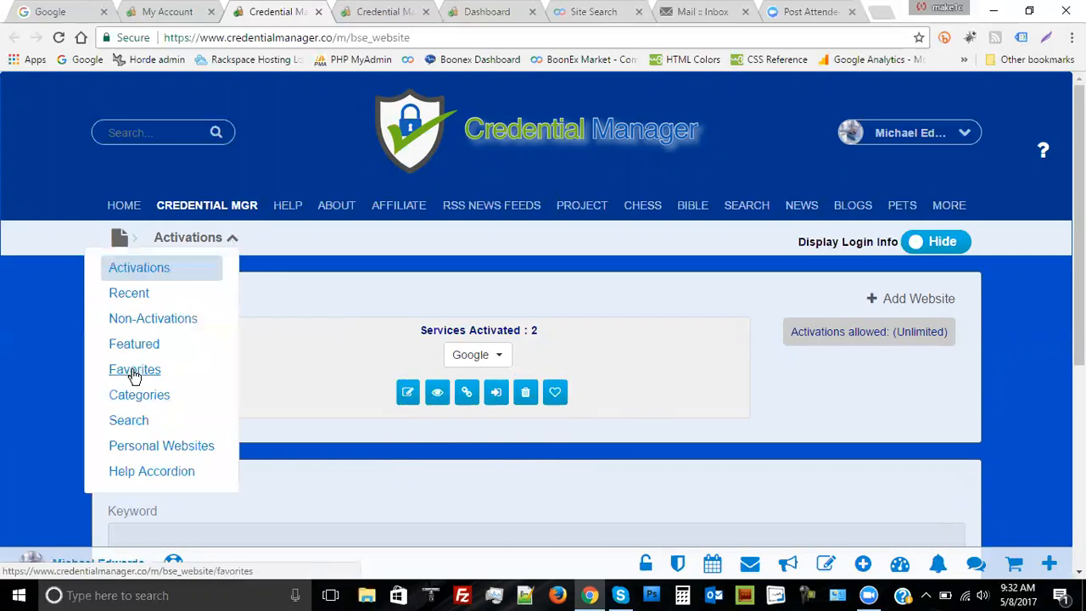
{"action": "left_click", "coordinate": [276, 322]}
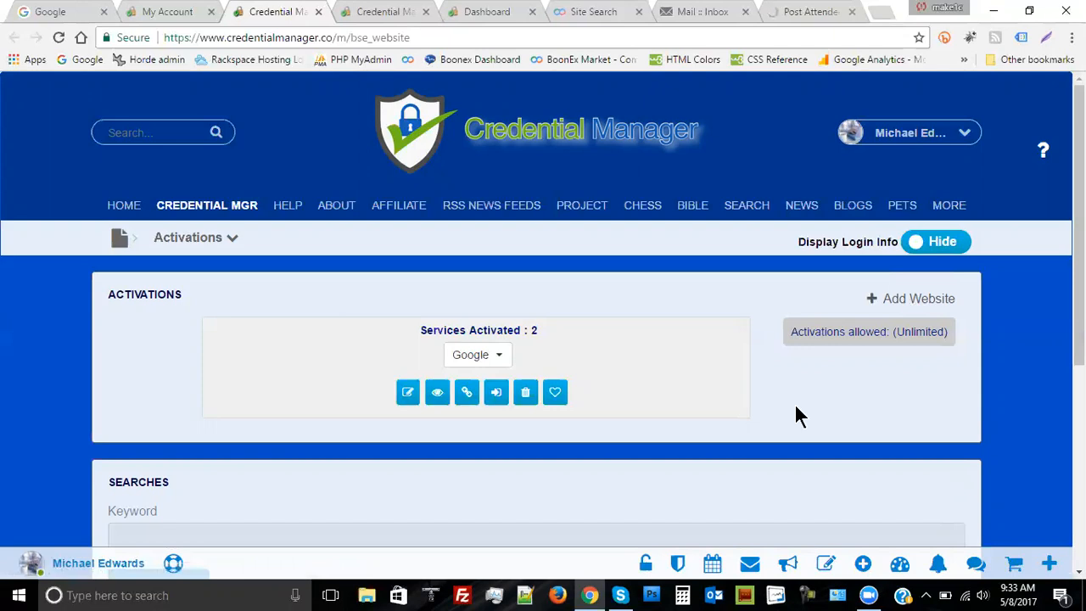
Add a website with domain credentialmanager.co and check the domain
{"action": "left_click", "coordinate": [900, 306]}
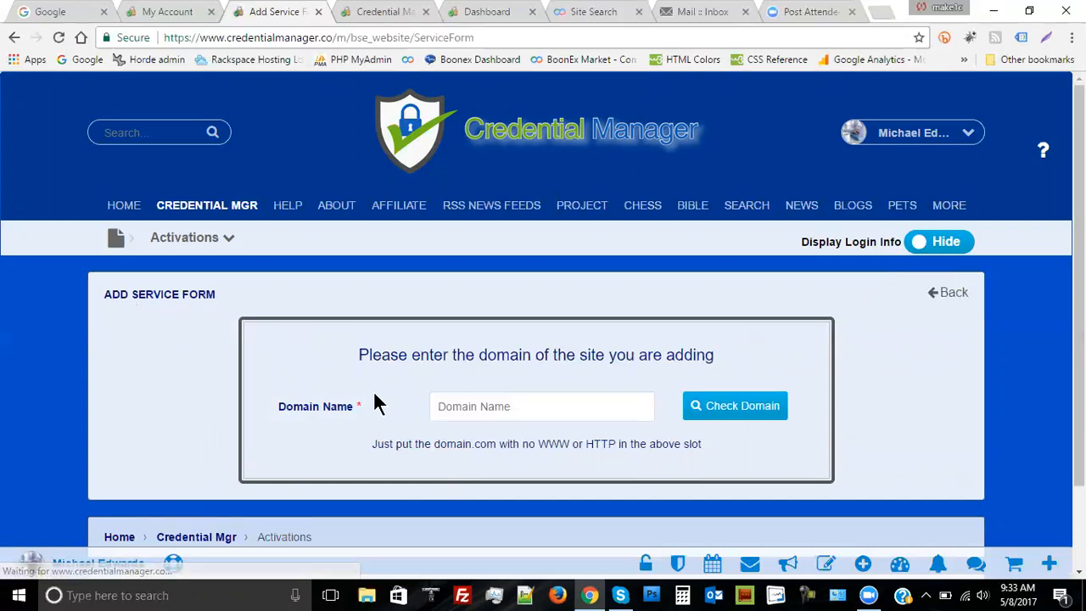
{"action": "left_click", "coordinate": [434, 406]}
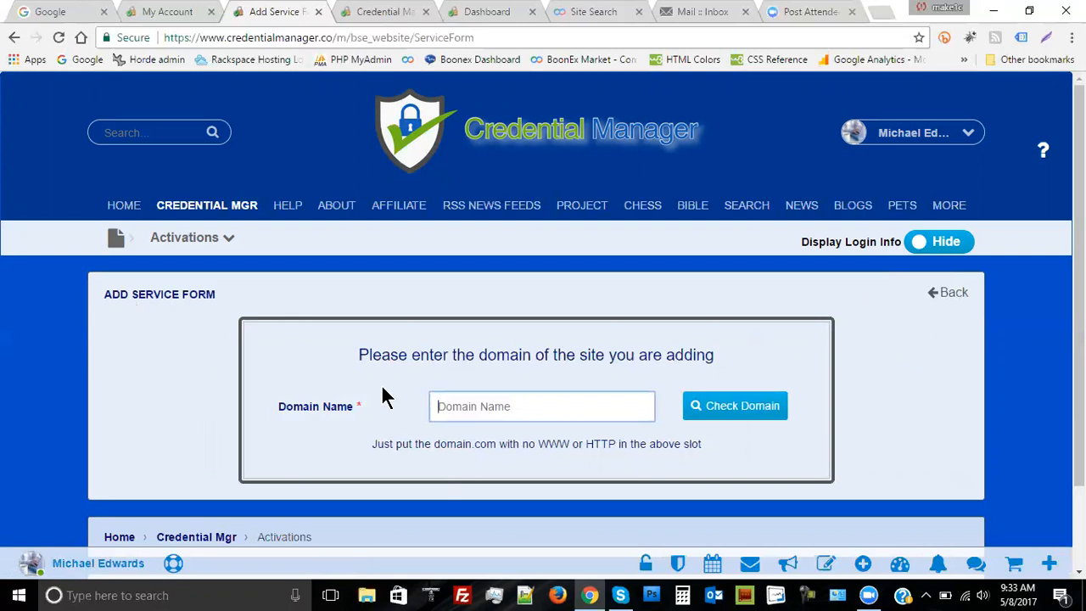
{"action": "type", "text": "credentialmanager.co"}
{"action": "left_click", "coordinate": [746, 409]}
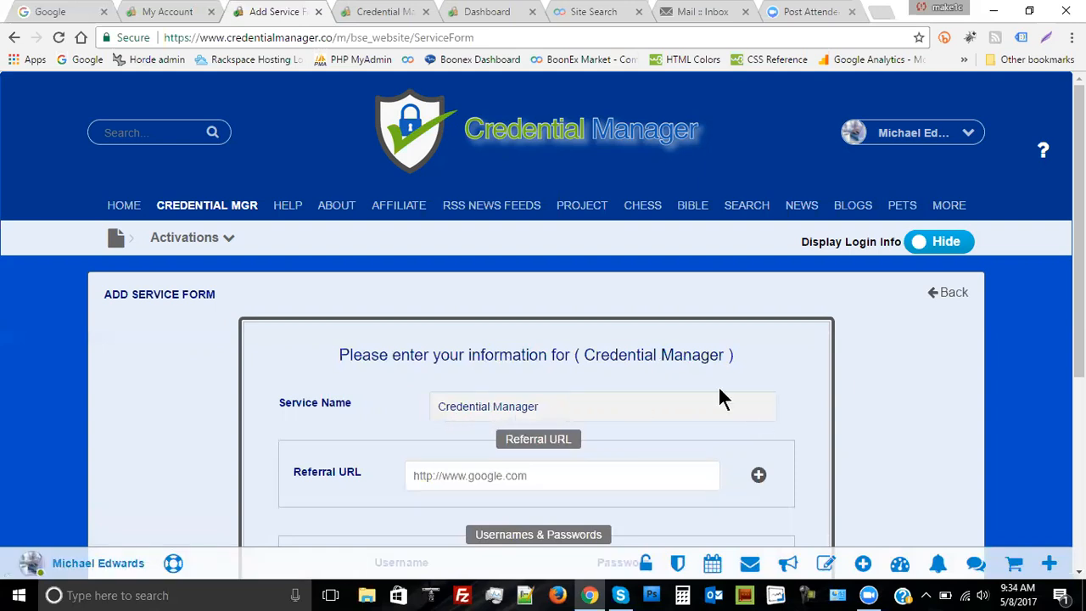
Fill in the Credential Manager service's username and password and save its domain information
{"action": "scroll", "coordinate": [874, 382], "scroll_direction": "down", "scroll_amount": 2}
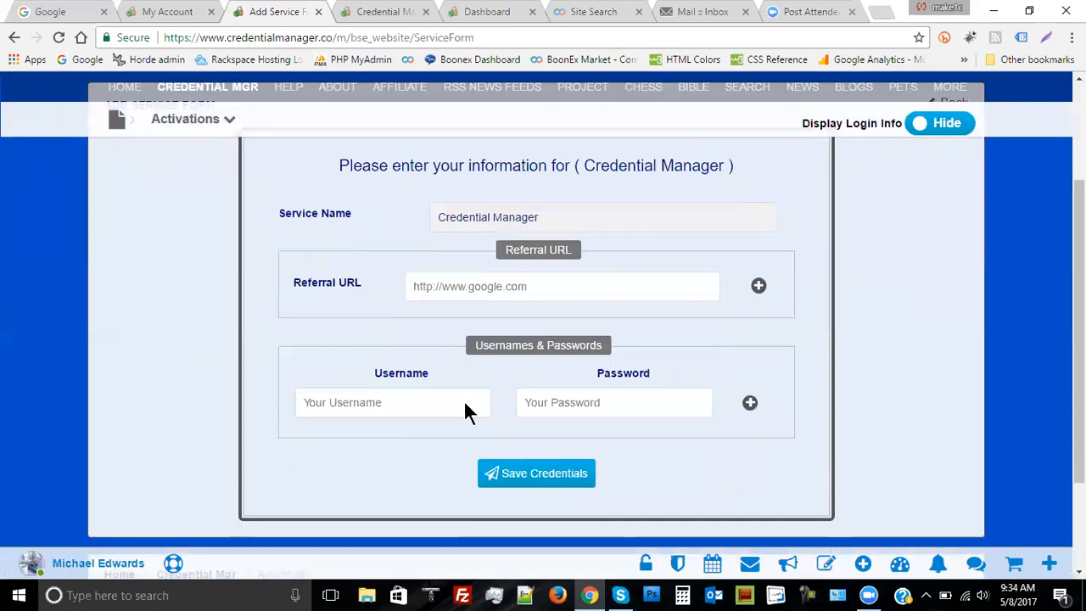
{"action": "left_click", "coordinate": [374, 404]}
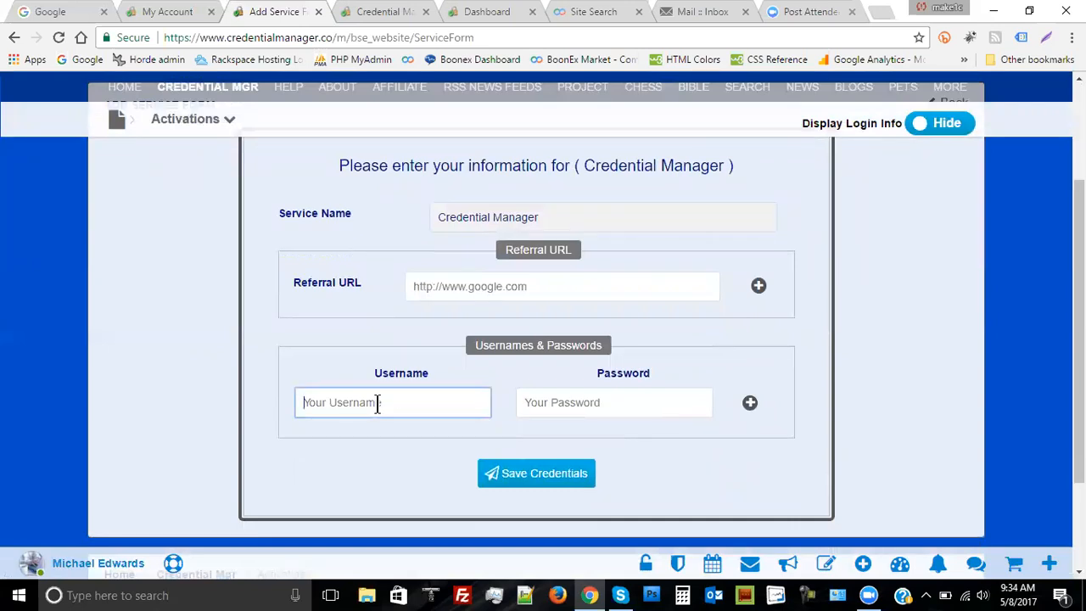
{"action": "type", "text": "user"}
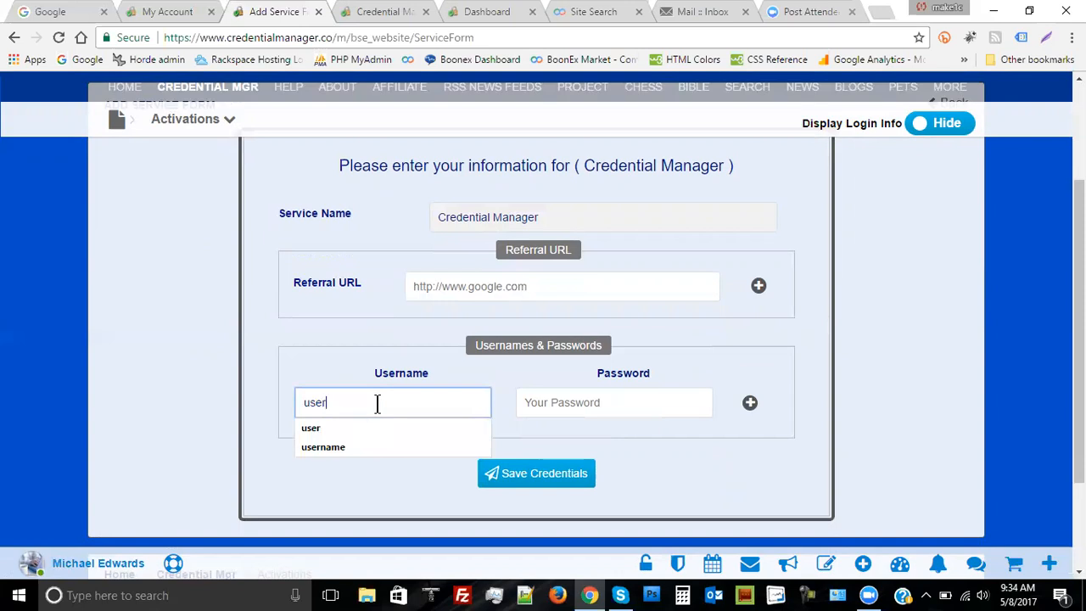
{"action": "type", "text": "name"}
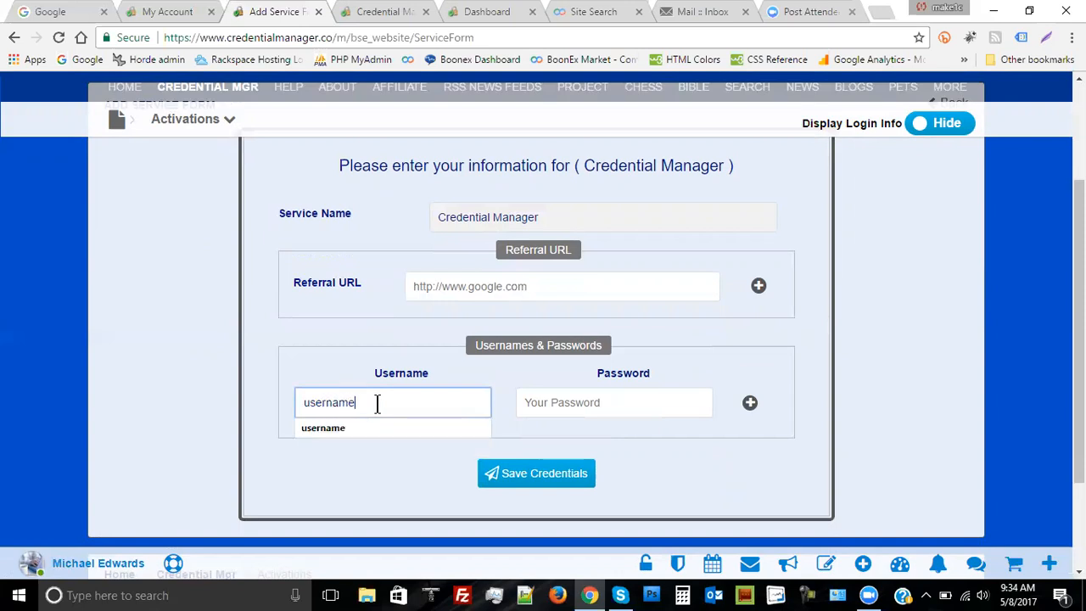
{"action": "left_click", "coordinate": [350, 427]}
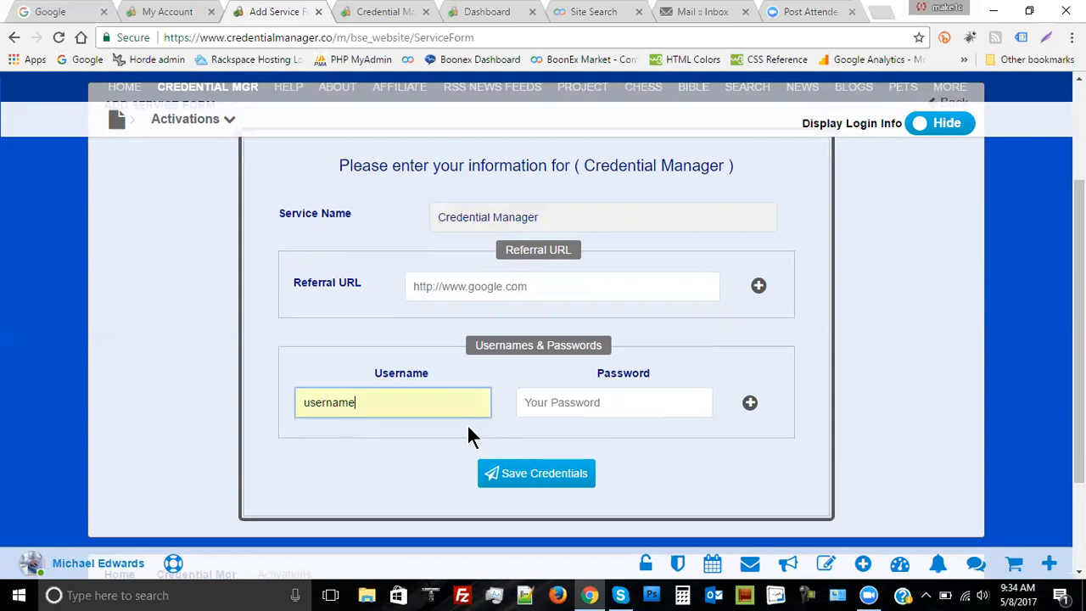
{"action": "left_click", "coordinate": [542, 403]}
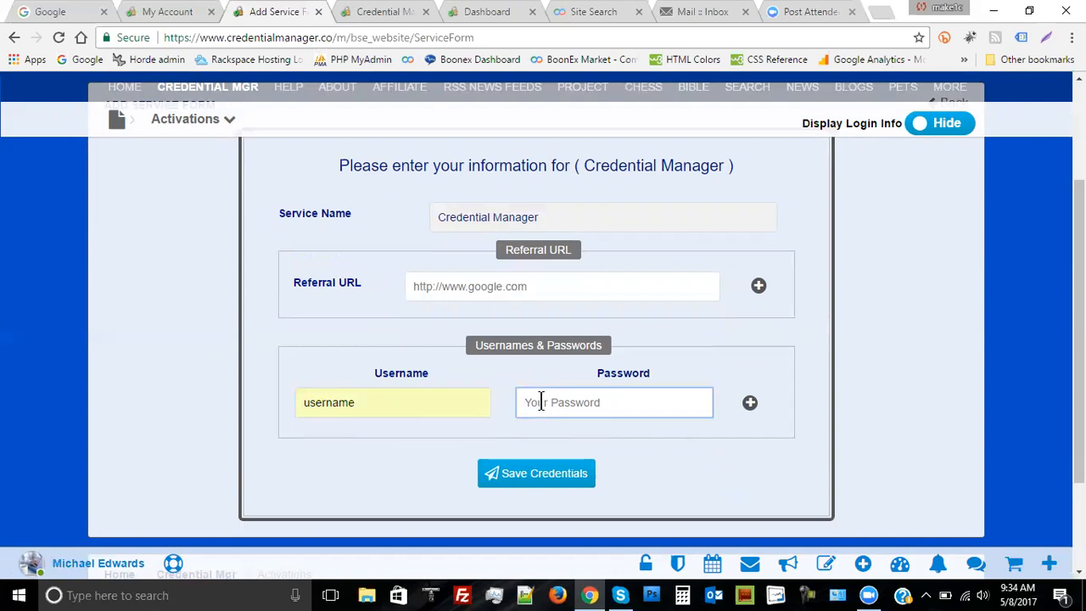
{"action": "type", "text": "pas"}
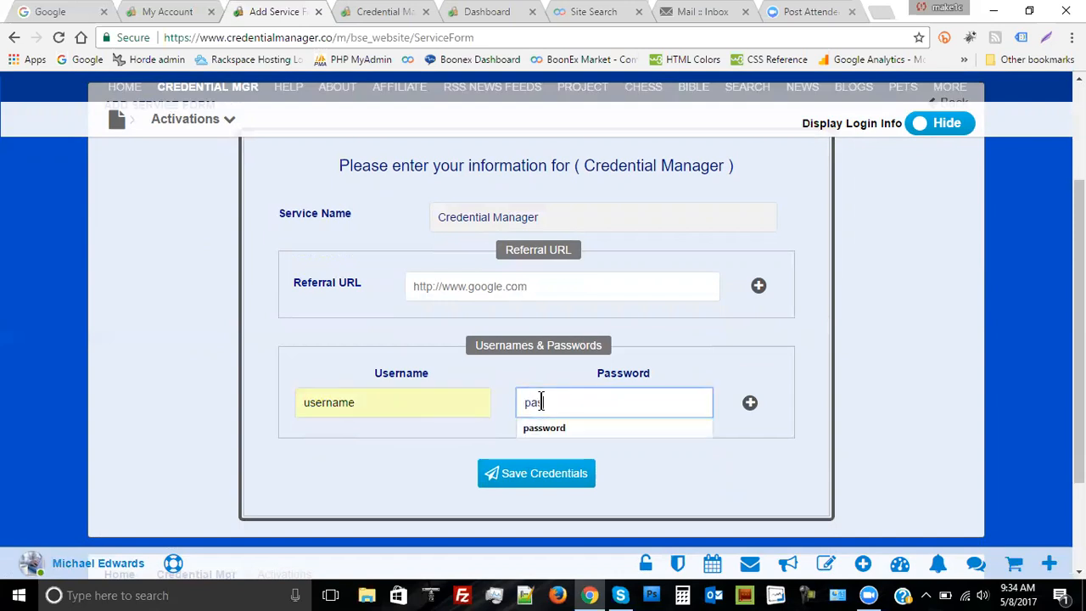
{"action": "type", "text": "sword"}
{"action": "left_click", "coordinate": [543, 429]}
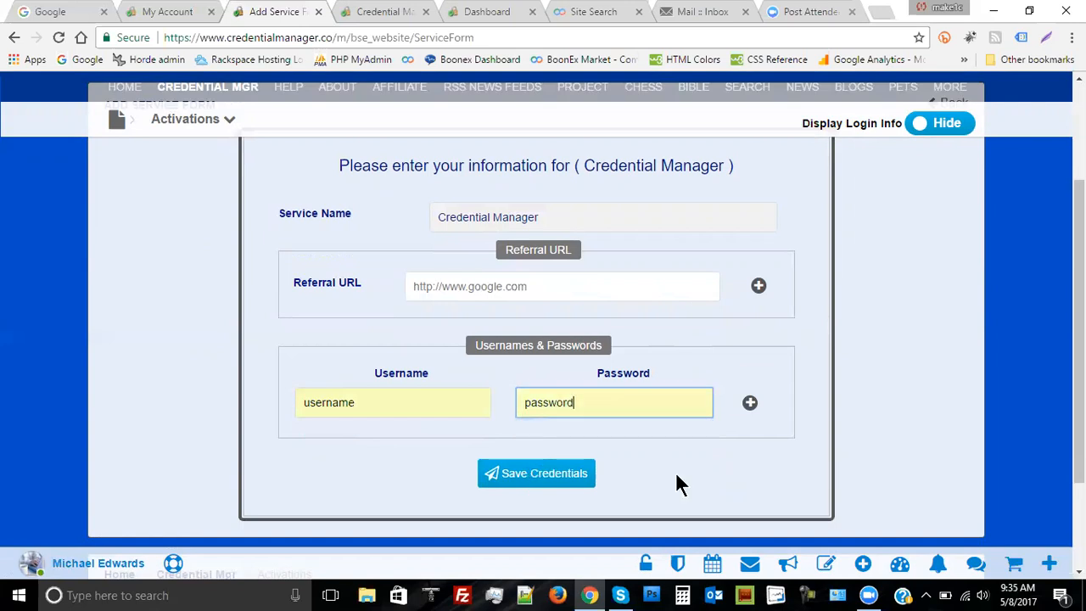
{"action": "left_click", "coordinate": [543, 477]}
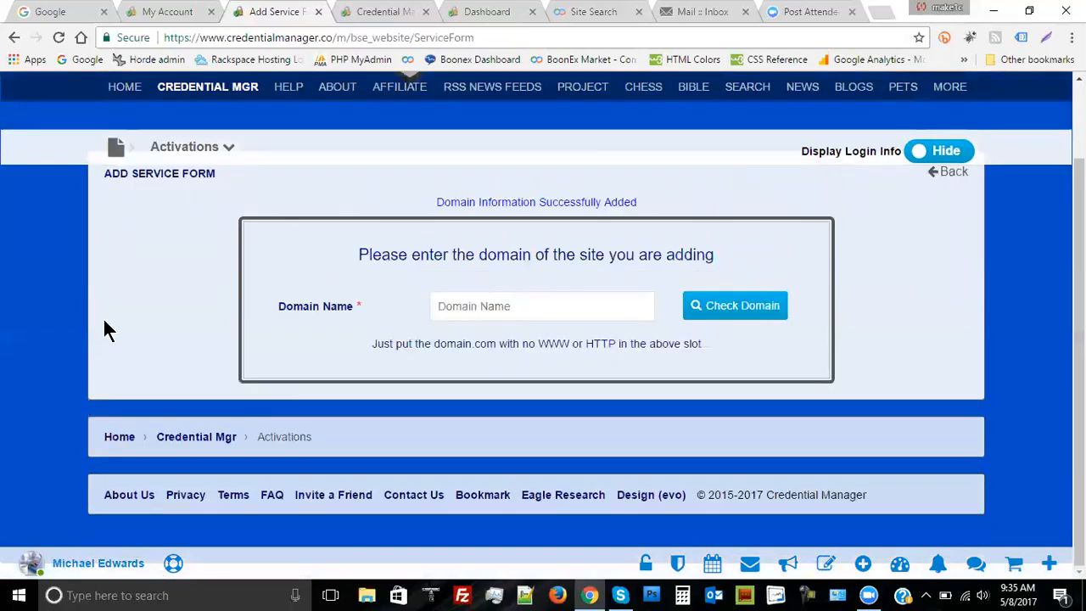
{"action": "scroll", "coordinate": [1005, 353], "scroll_direction": "up", "scroll_amount": 2}
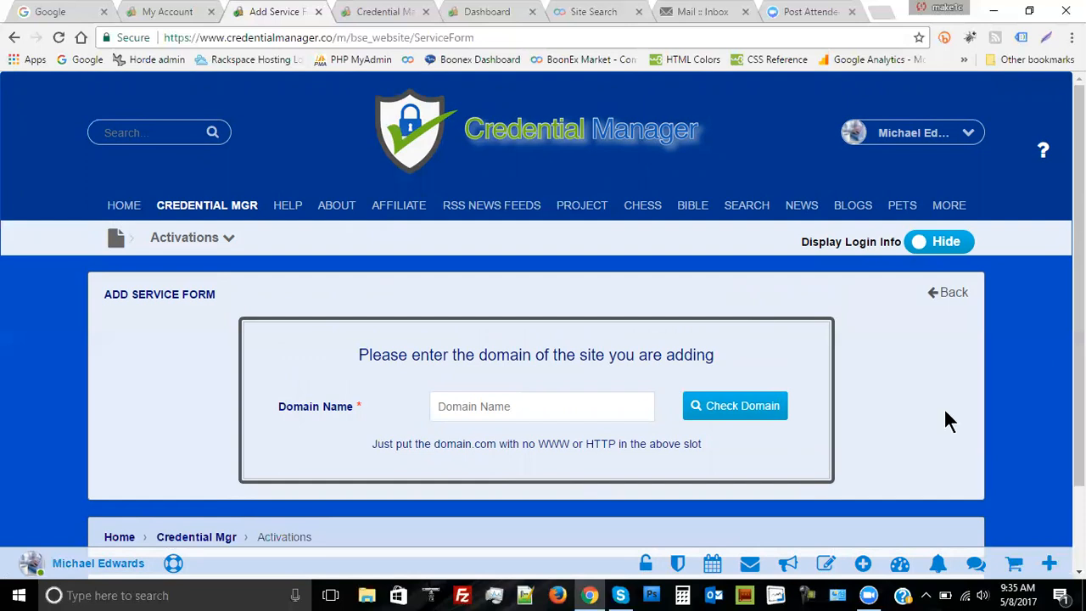
Go back to the Activations list, reload it, and check Credential Manager appears among the services
{"action": "left_click", "coordinate": [950, 295]}
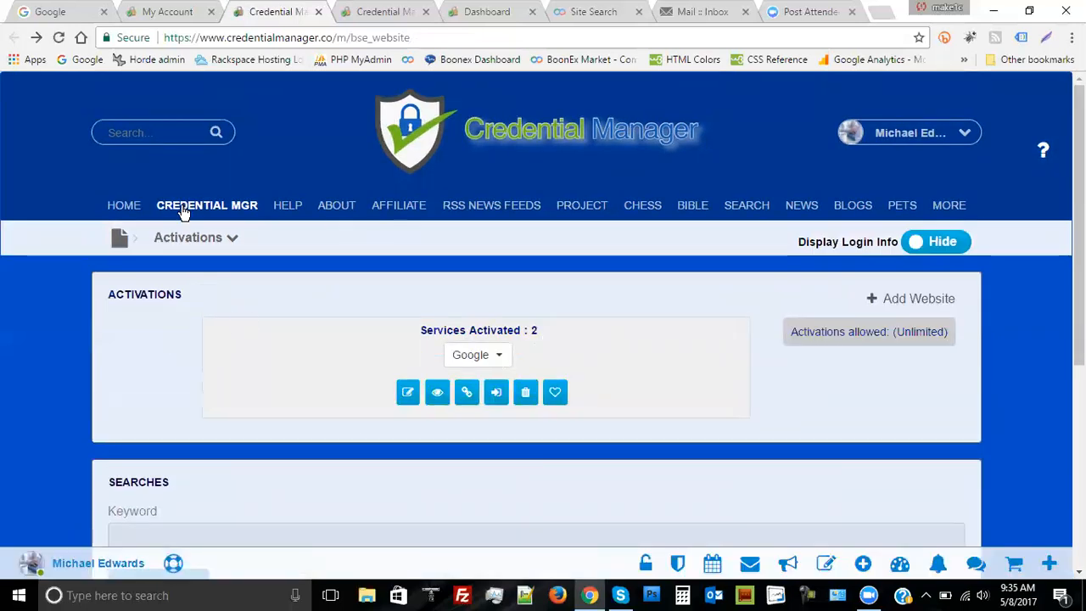
{"action": "left_click", "coordinate": [59, 37]}
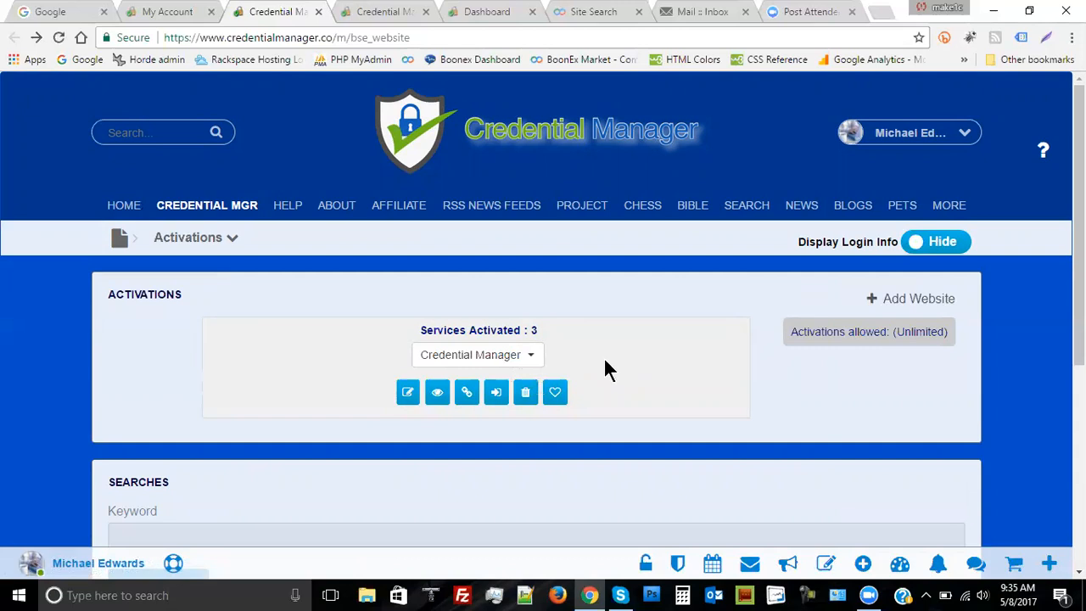
{"action": "left_click", "coordinate": [531, 357]}
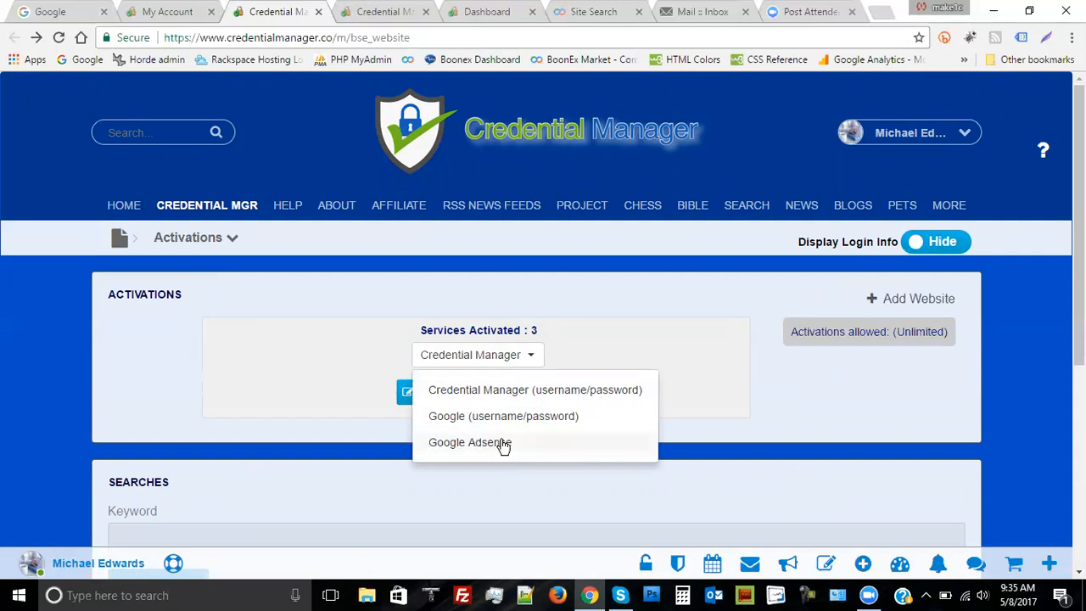
{"action": "left_click", "coordinate": [704, 380]}
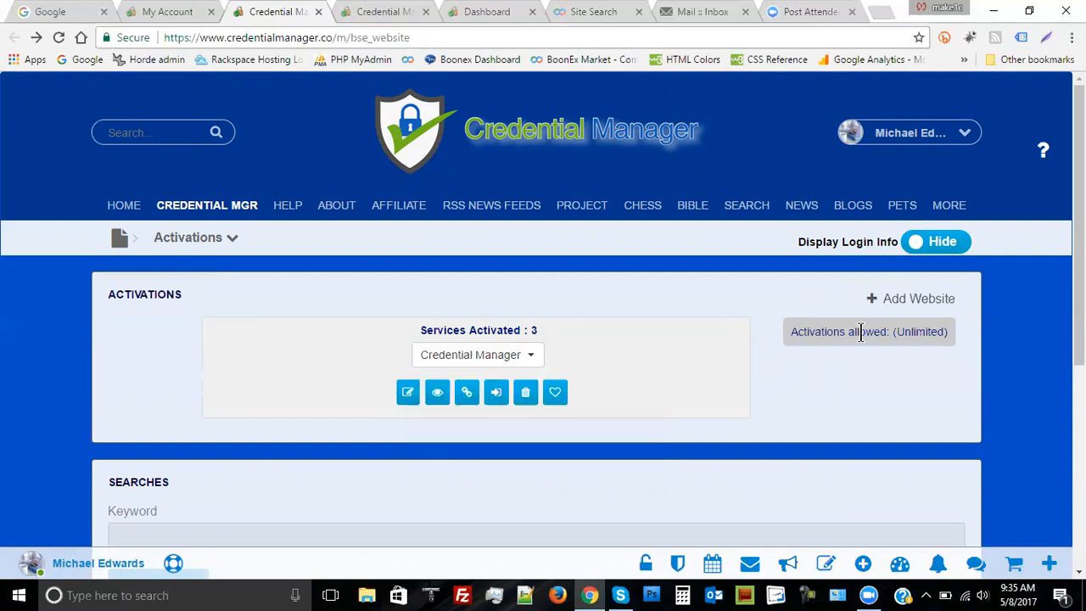
Toggle Display Login Info on and off, then recheck the activated services list
{"action": "left_click", "coordinate": [948, 246]}
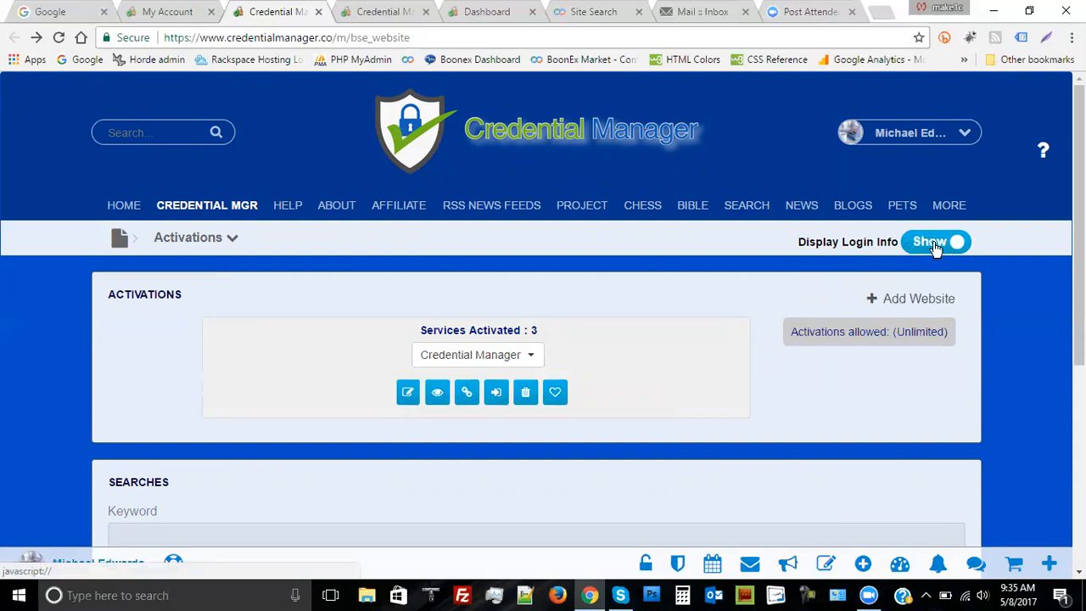
{"action": "left_click", "coordinate": [933, 245]}
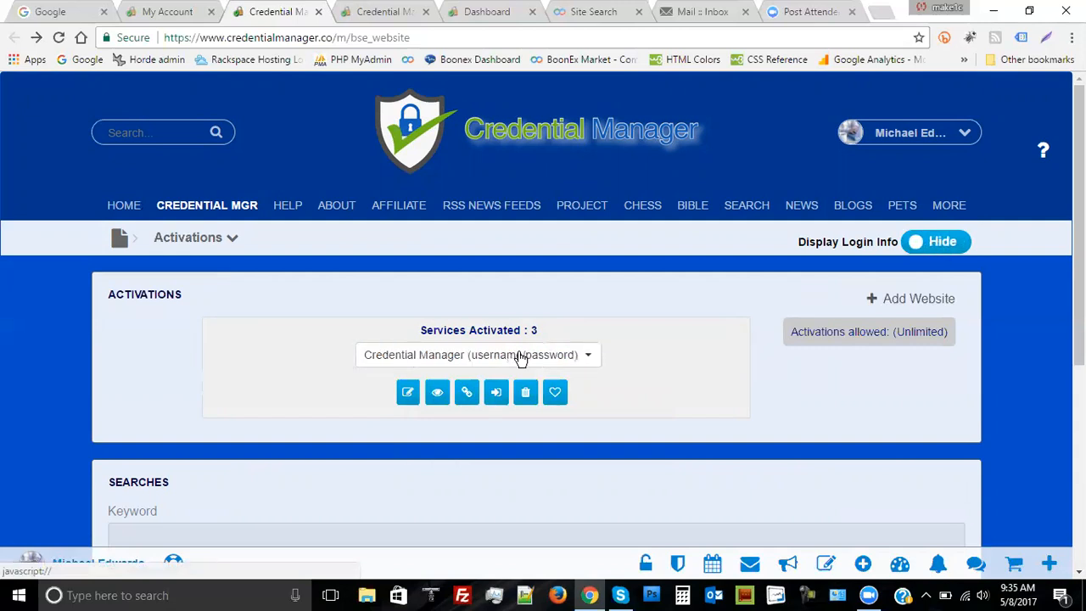
{"action": "left_click", "coordinate": [590, 357]}
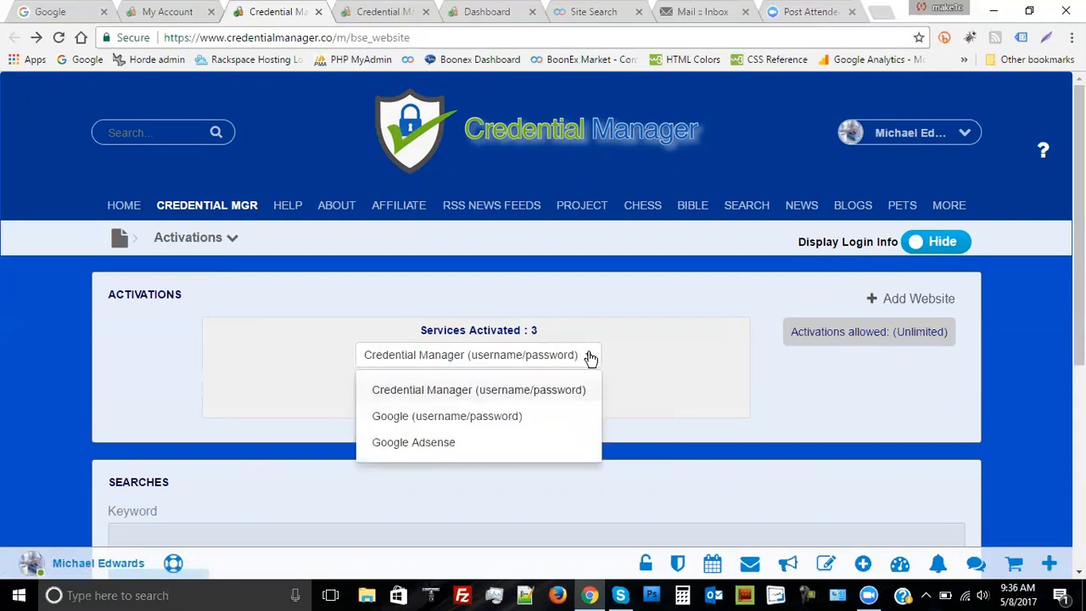
{"action": "left_click", "coordinate": [590, 357]}
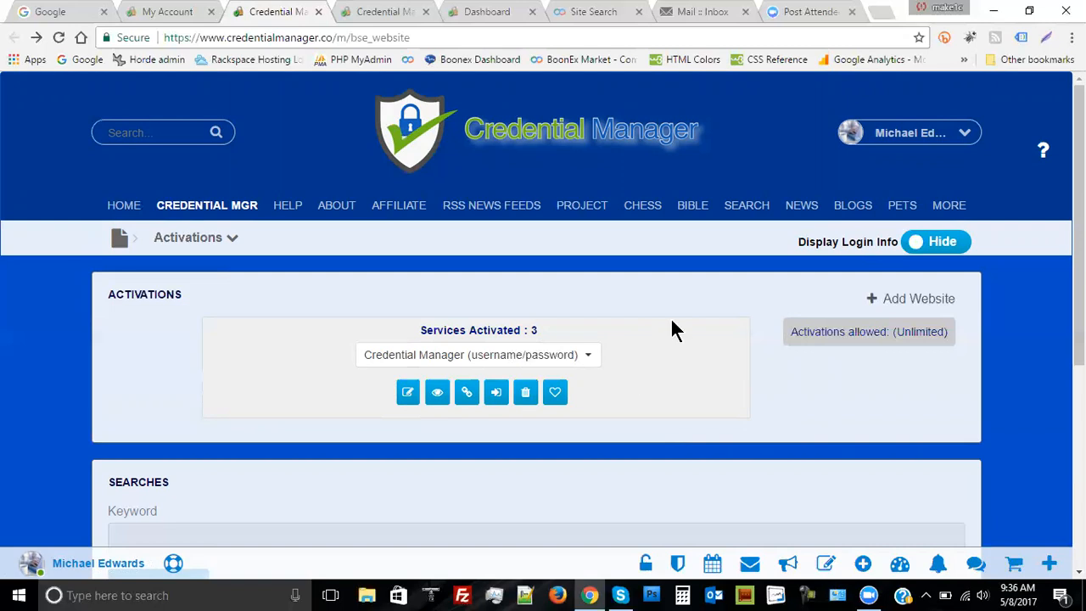
Switch Display Login Info from Hide to Show on the Activations page
{"action": "left_click", "coordinate": [939, 245]}
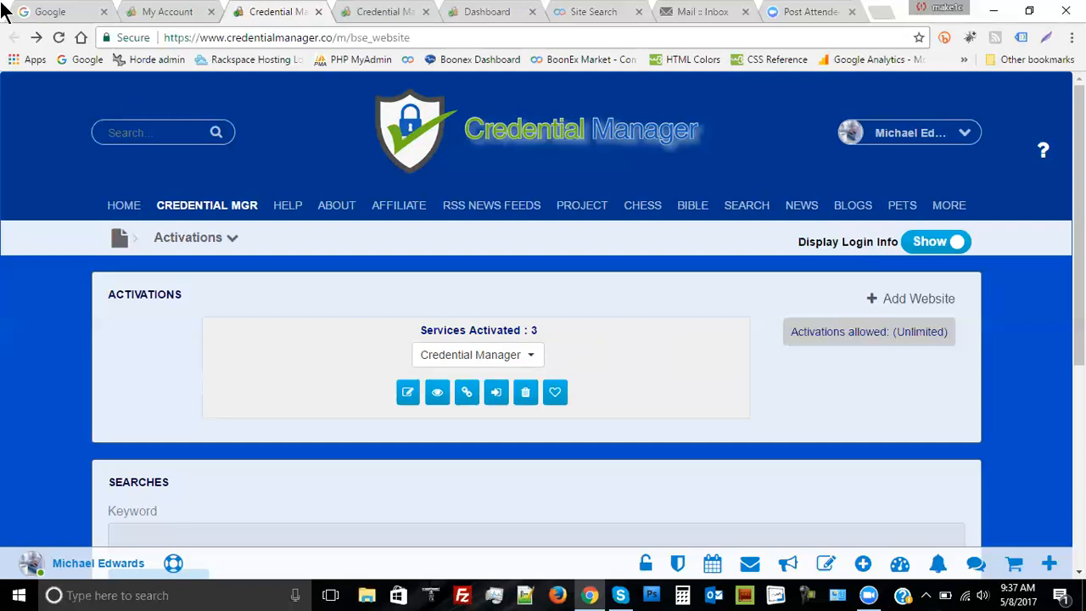
Open your profile from the My Account user menu, close the welcome modal, and browse the timeline
{"action": "left_click", "coordinate": [174, 13]}
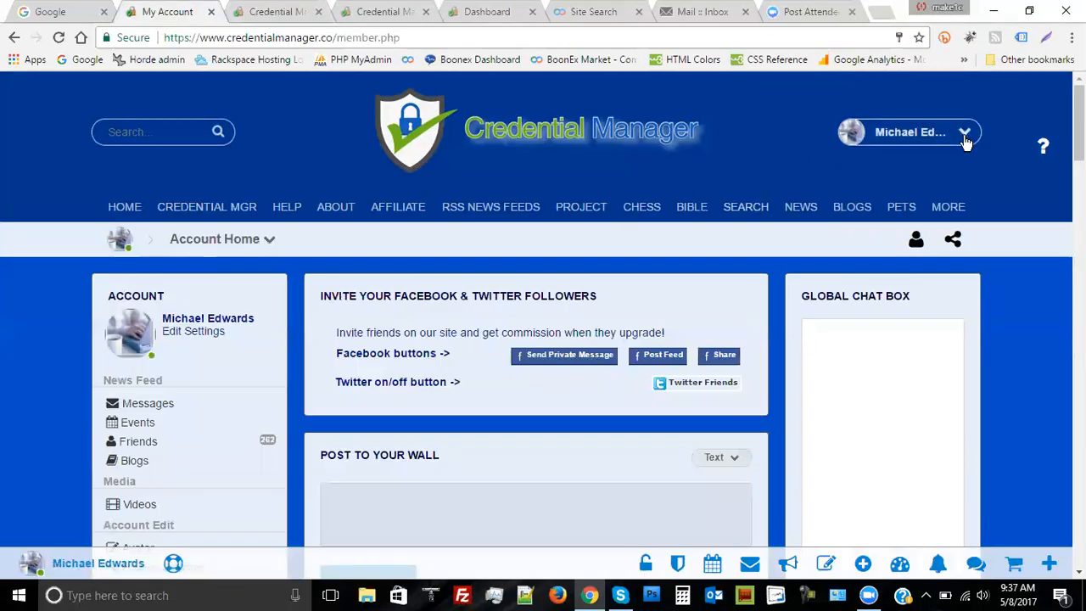
{"action": "left_click", "coordinate": [964, 133]}
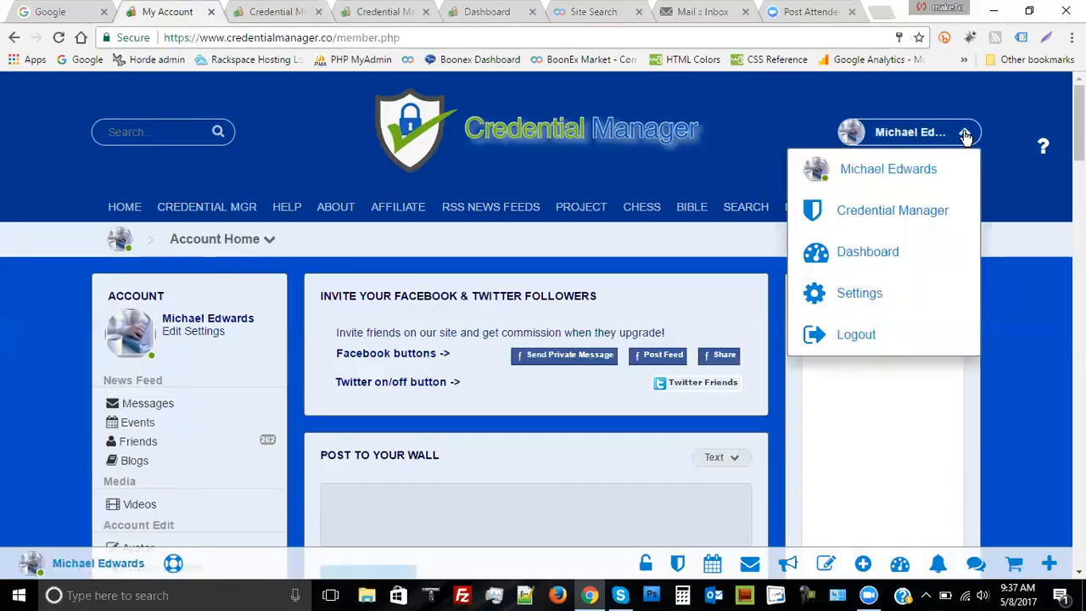
{"action": "left_click", "coordinate": [895, 168]}
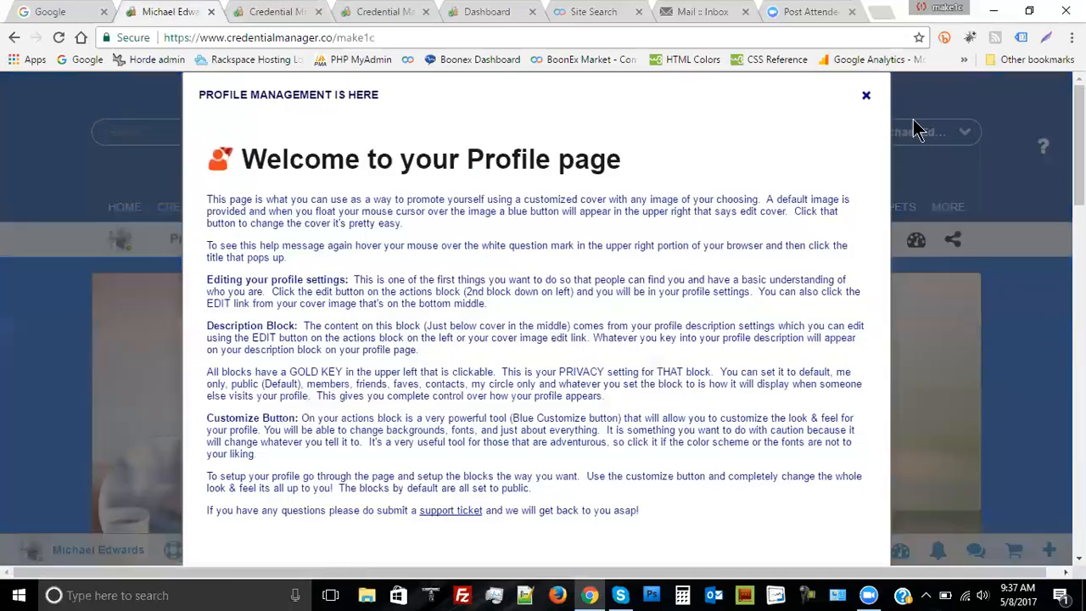
{"action": "left_click", "coordinate": [867, 96]}
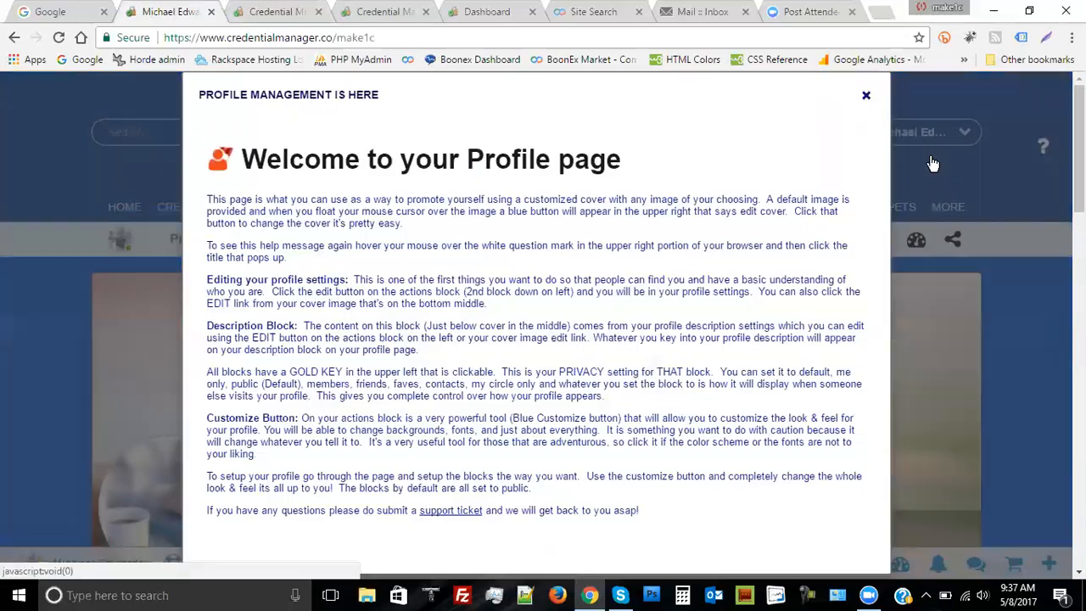
{"action": "scroll", "coordinate": [1044, 348], "scroll_direction": "down", "scroll_amount": 6}
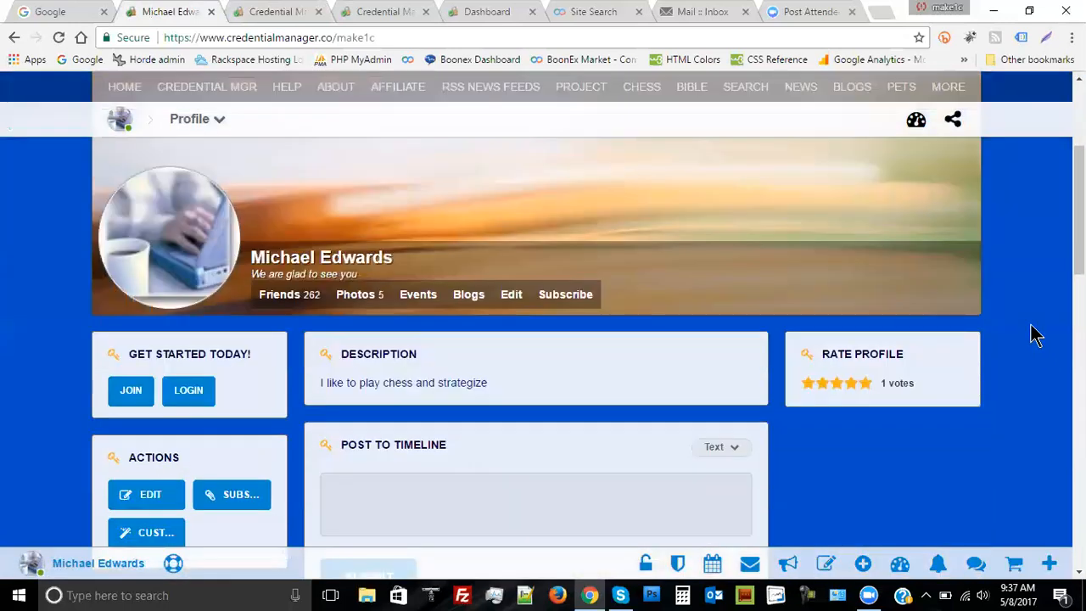
{"action": "scroll", "coordinate": [1035, 334], "scroll_direction": "down", "scroll_amount": 6}
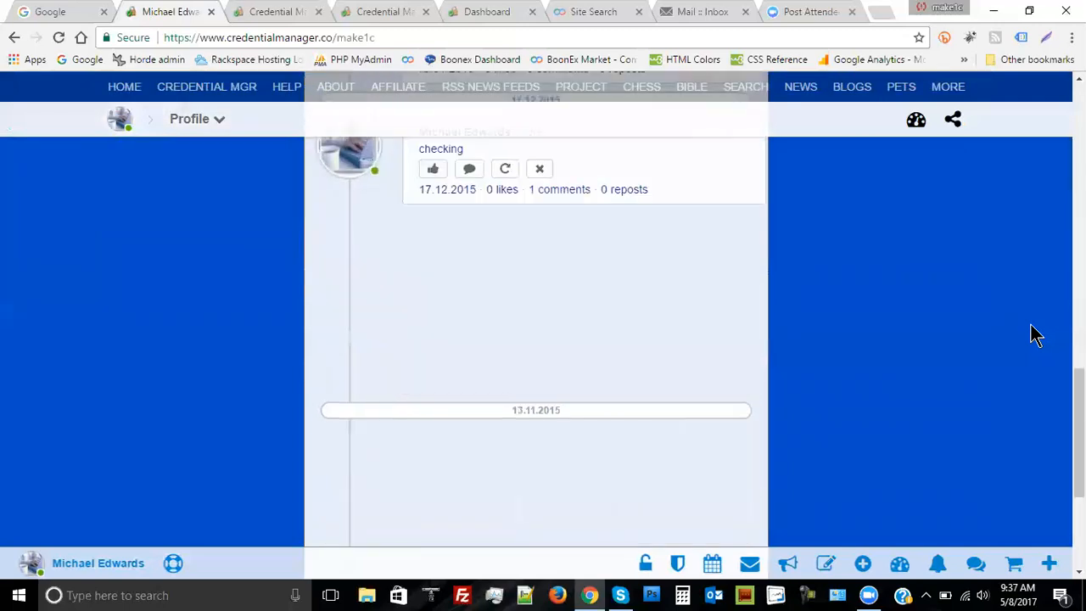
{"action": "scroll", "coordinate": [1035, 334], "scroll_direction": "up", "scroll_amount": 6}
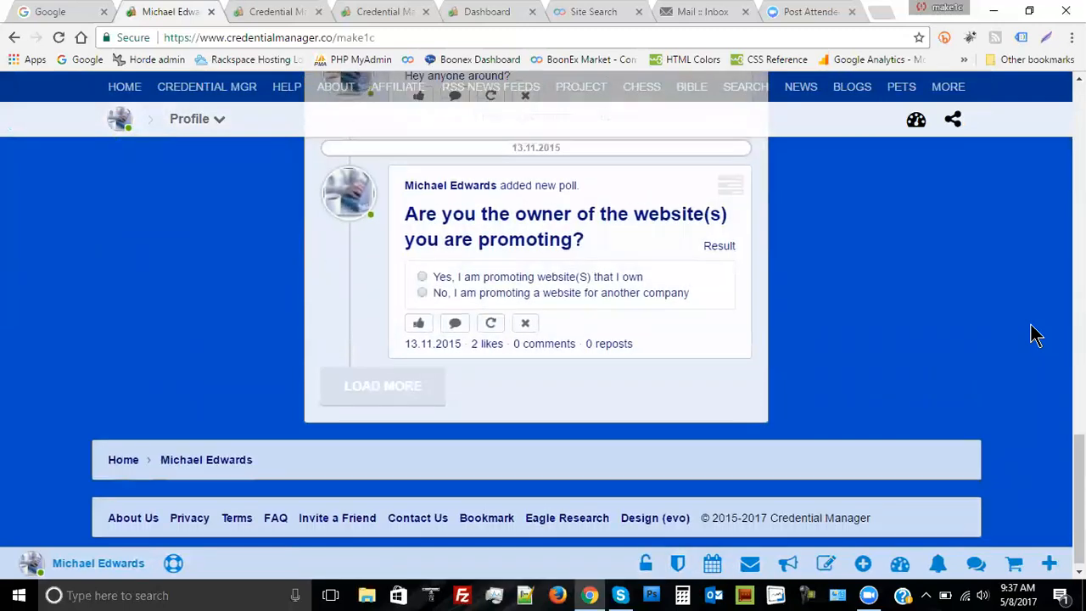
{"action": "scroll", "coordinate": [1035, 333], "scroll_direction": "up", "scroll_amount": 6}
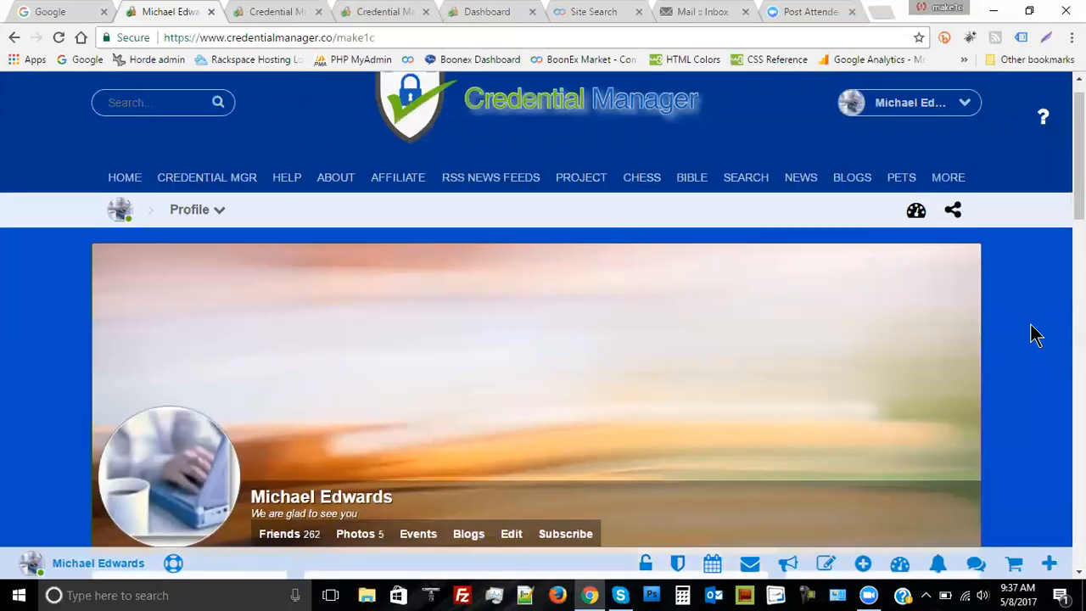
{"action": "scroll", "coordinate": [1035, 334], "scroll_direction": "down", "scroll_amount": 3}
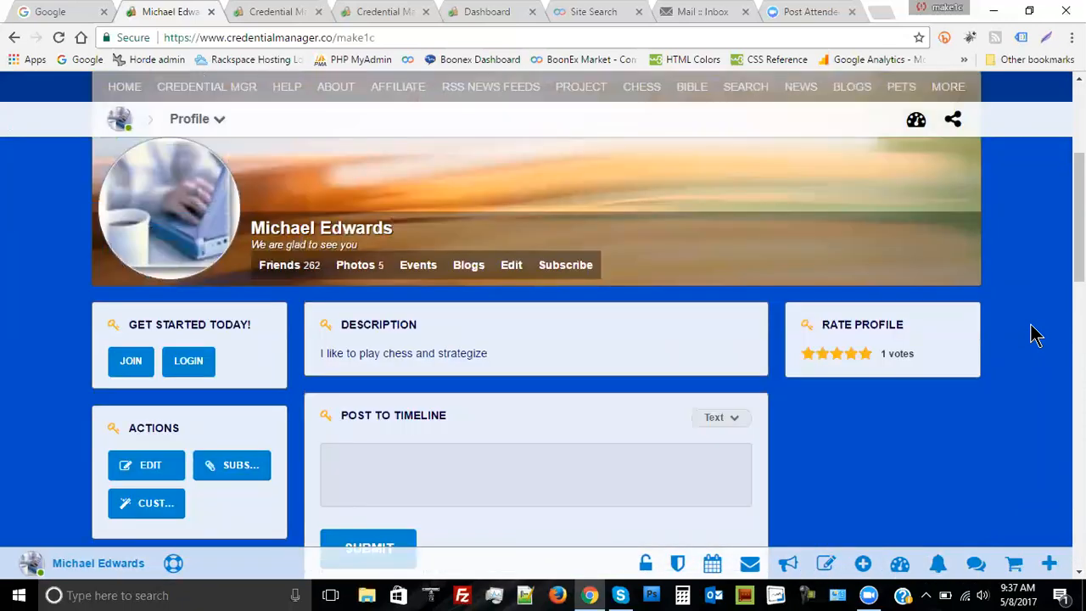
{"action": "scroll", "coordinate": [1035, 333], "scroll_direction": "up", "scroll_amount": 3}
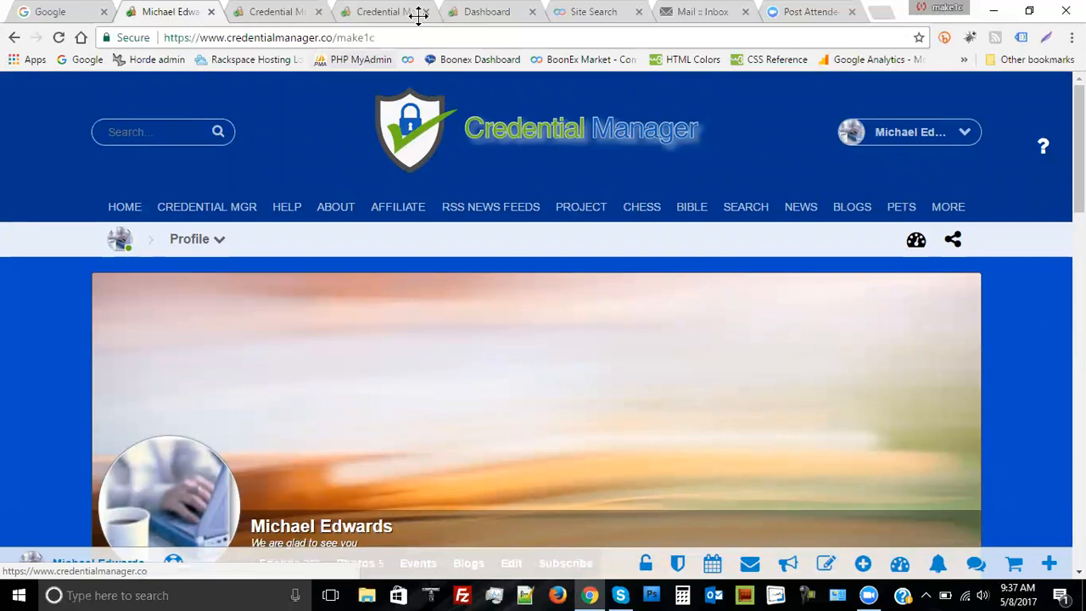
Copy the profile page's web address
{"action": "left_click", "coordinate": [229, 38]}
{"action": "right_click", "coordinate": [230, 46]}
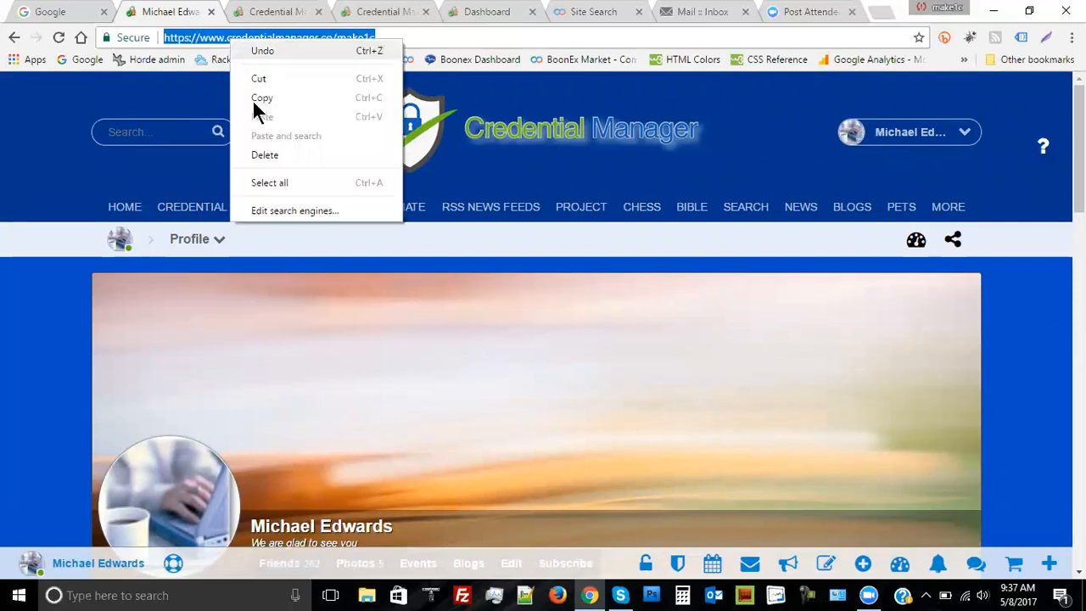
{"action": "left_click", "coordinate": [255, 98]}
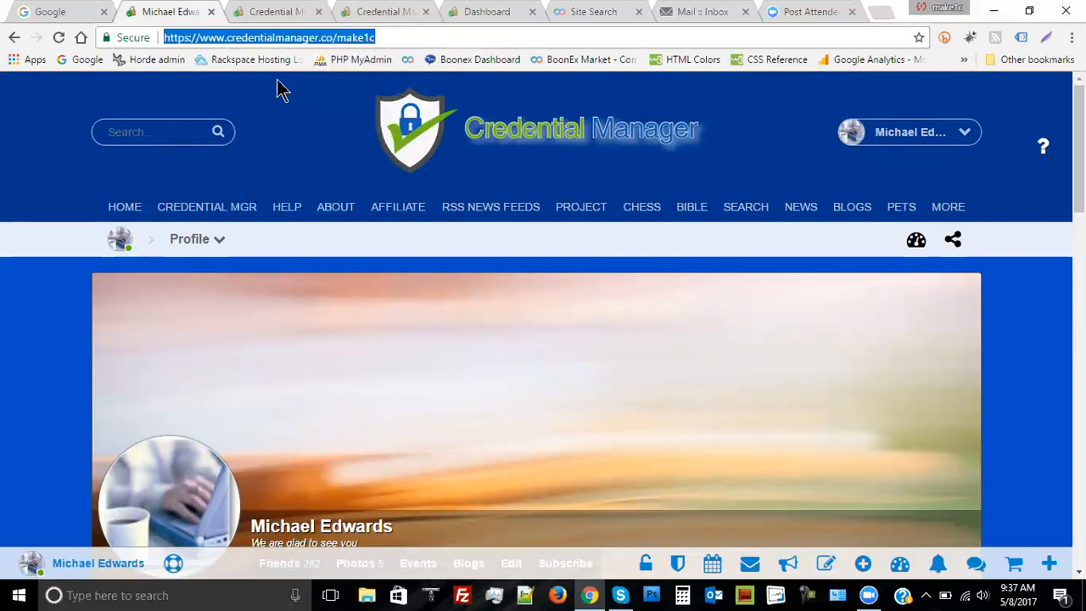
Draft a 'Profile' referral URL from the pasted address plus '?ref_aqb=', then close the form unsaved
{"action": "left_click", "coordinate": [280, 16]}
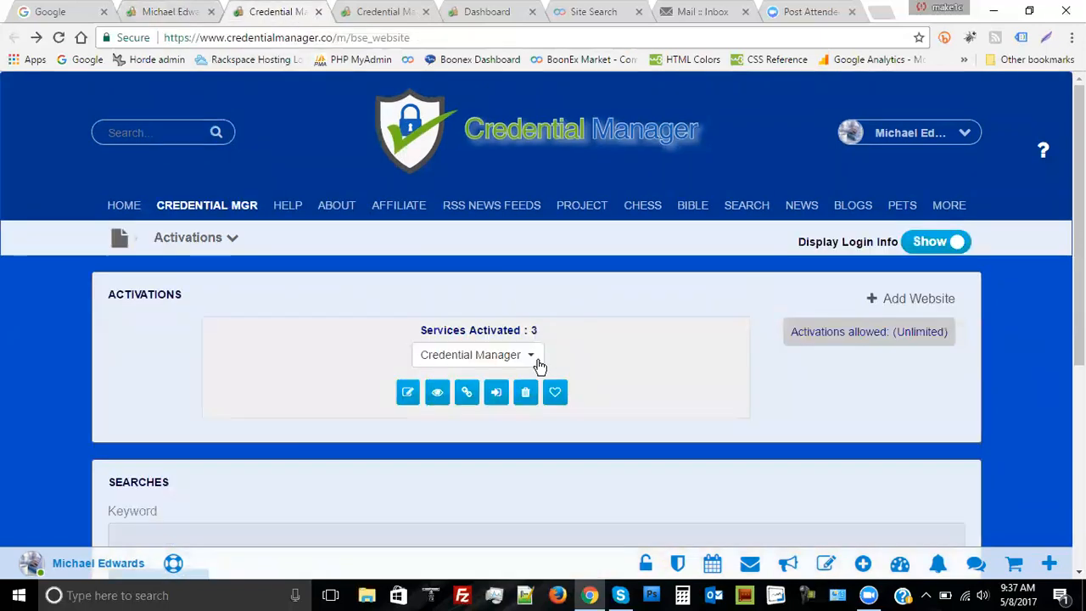
{"action": "left_click", "coordinate": [408, 392]}
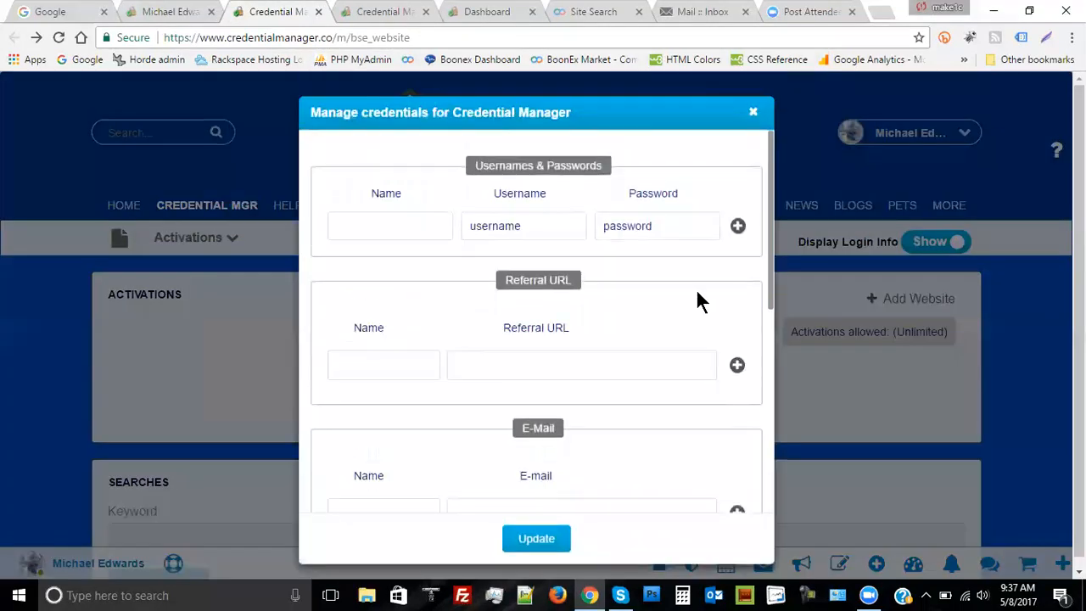
{"action": "left_click", "coordinate": [379, 363]}
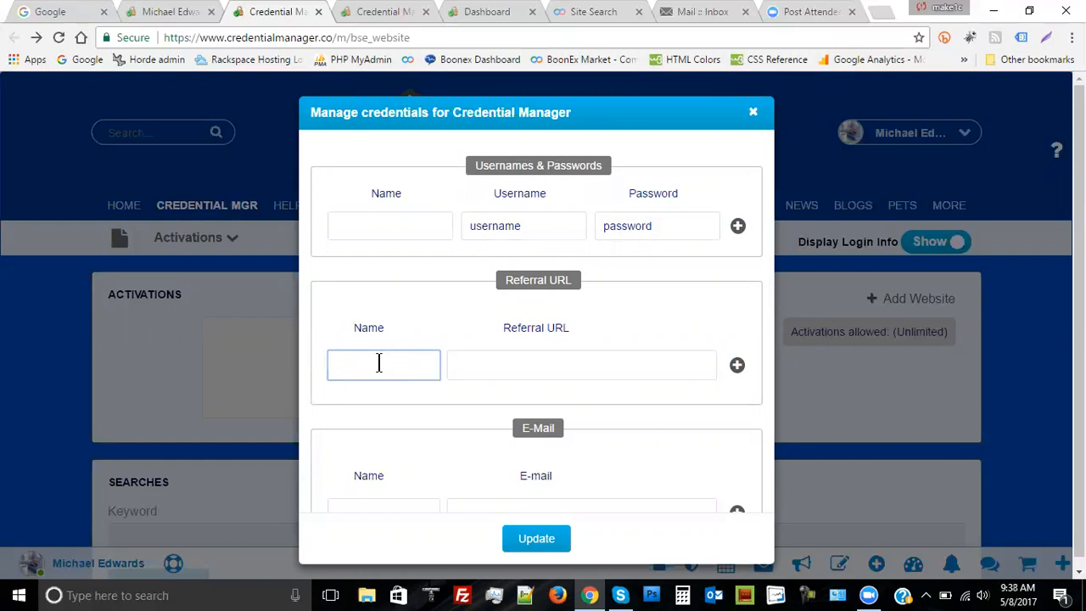
{"action": "type", "text": "Profil"}
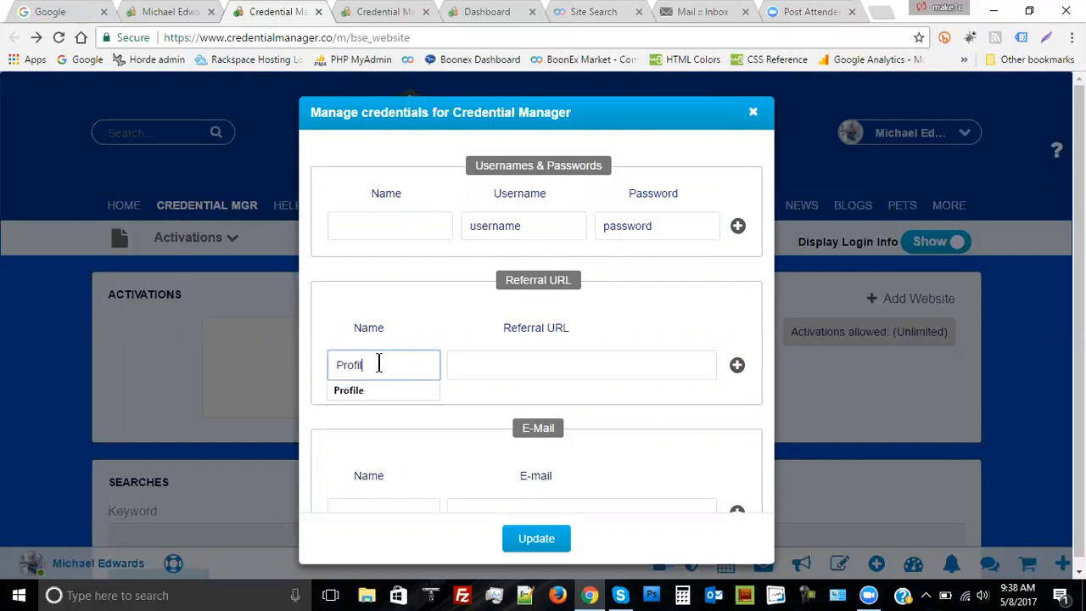
{"action": "type", "text": "e"}
{"action": "left_click", "coordinate": [482, 364]}
{"action": "right_click", "coordinate": [481, 361]}
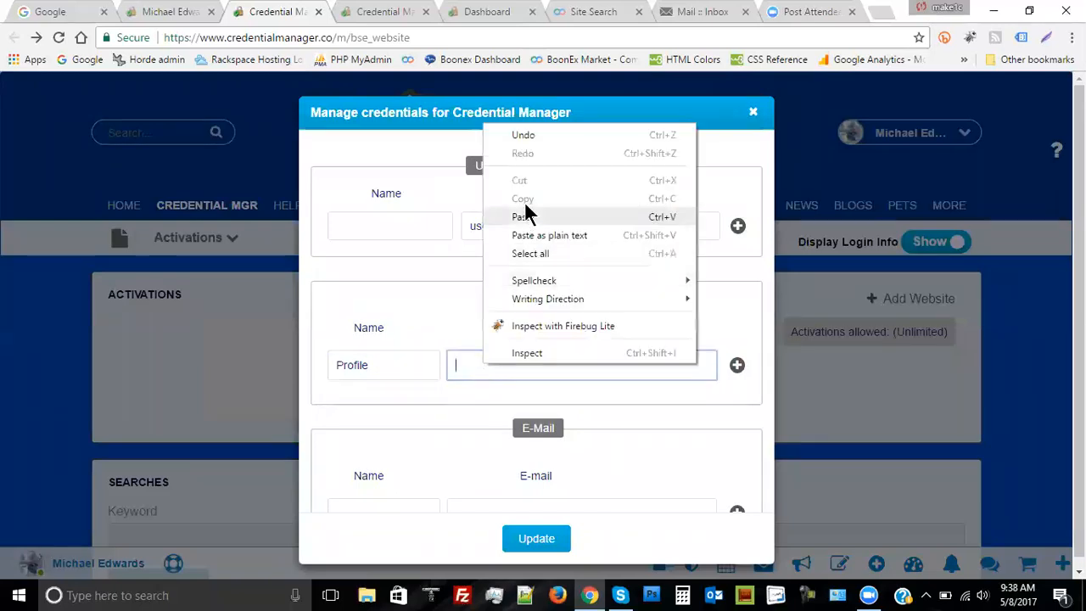
{"action": "left_click", "coordinate": [525, 216]}
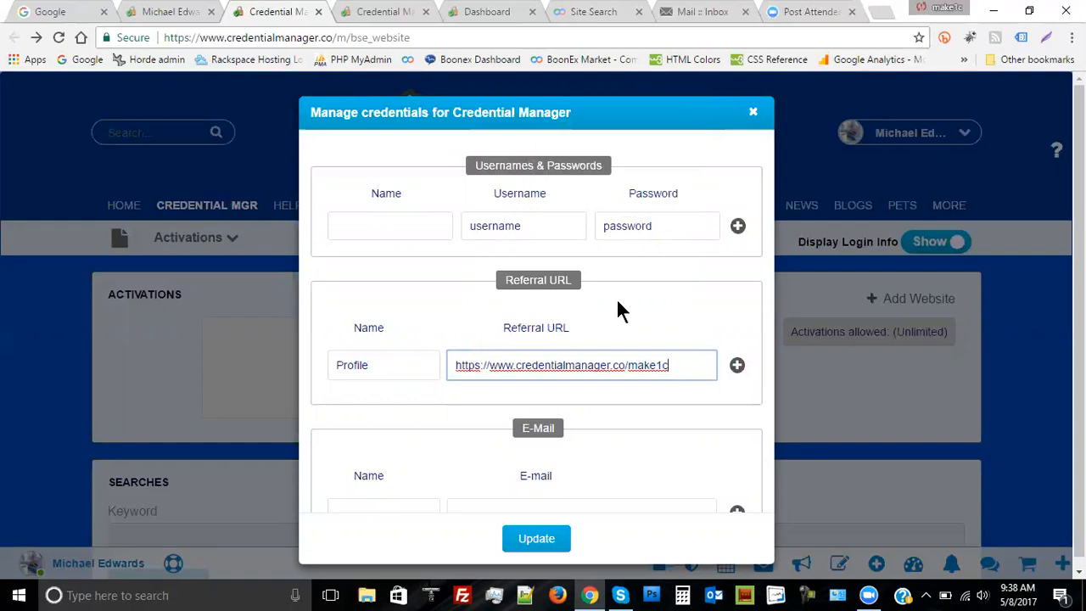
{"action": "type", "text": "?ref_aqb"}
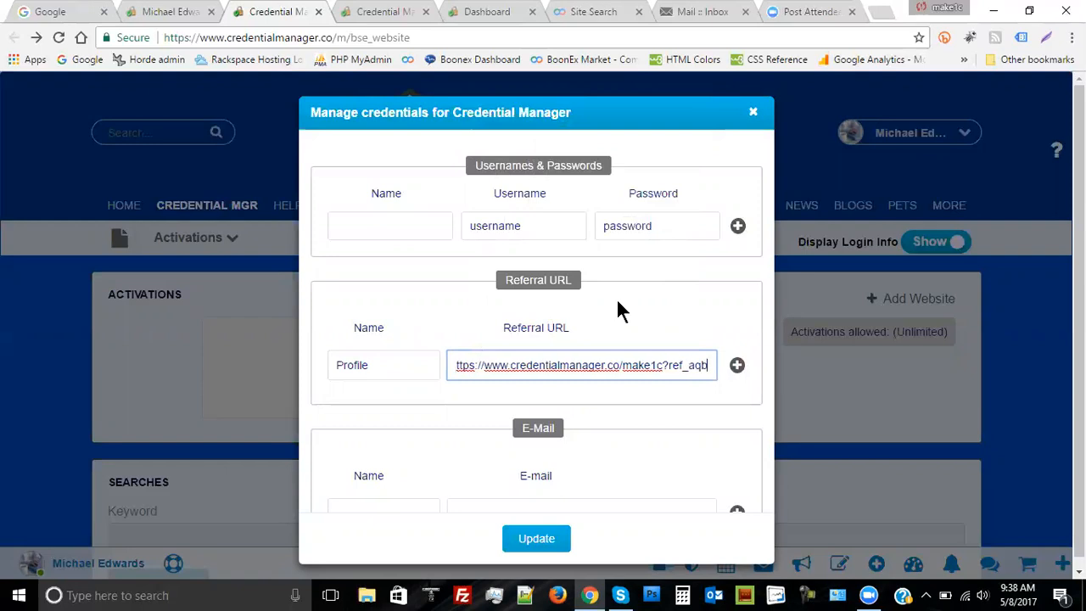
{"action": "type", "text": "="}
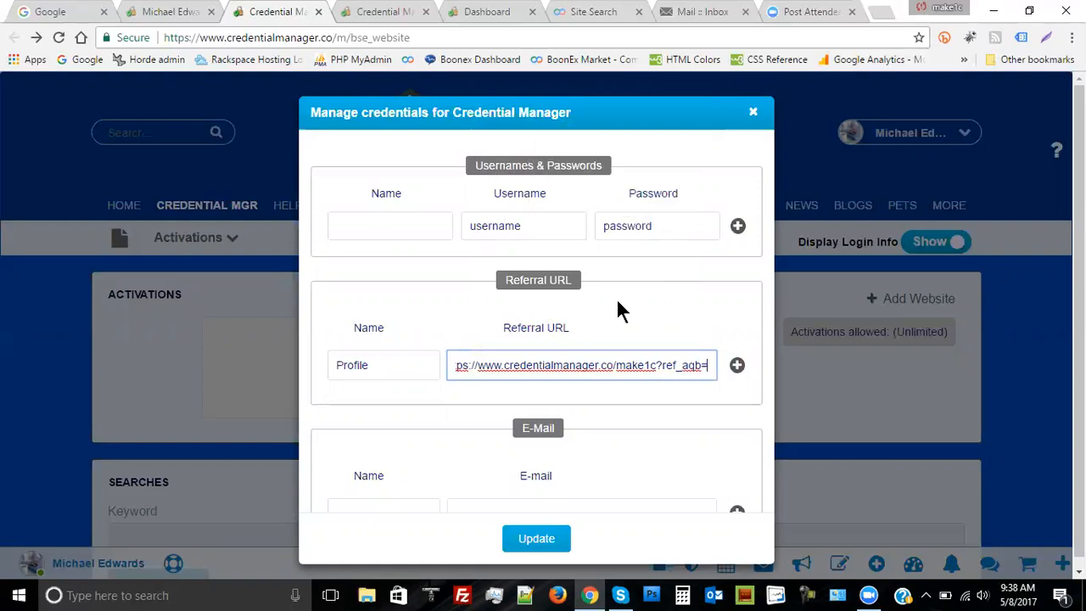
{"action": "left_click", "coordinate": [754, 114]}
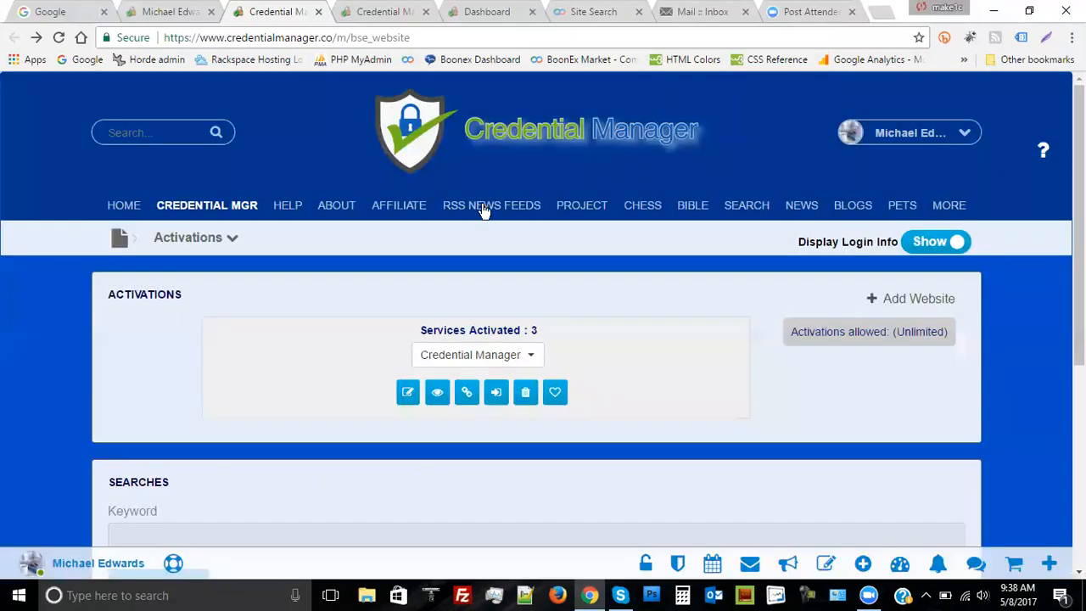
Find the referral code under Your Affiliate Links on the account dashboard, then return to Activations
{"action": "left_click", "coordinate": [177, 17]}
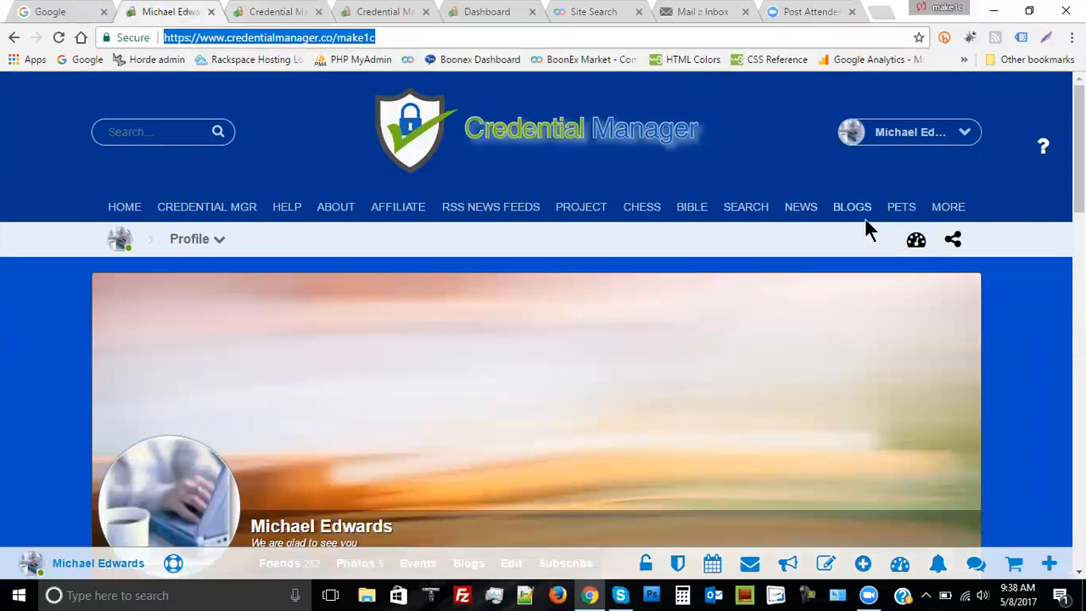
{"action": "left_click", "coordinate": [900, 566]}
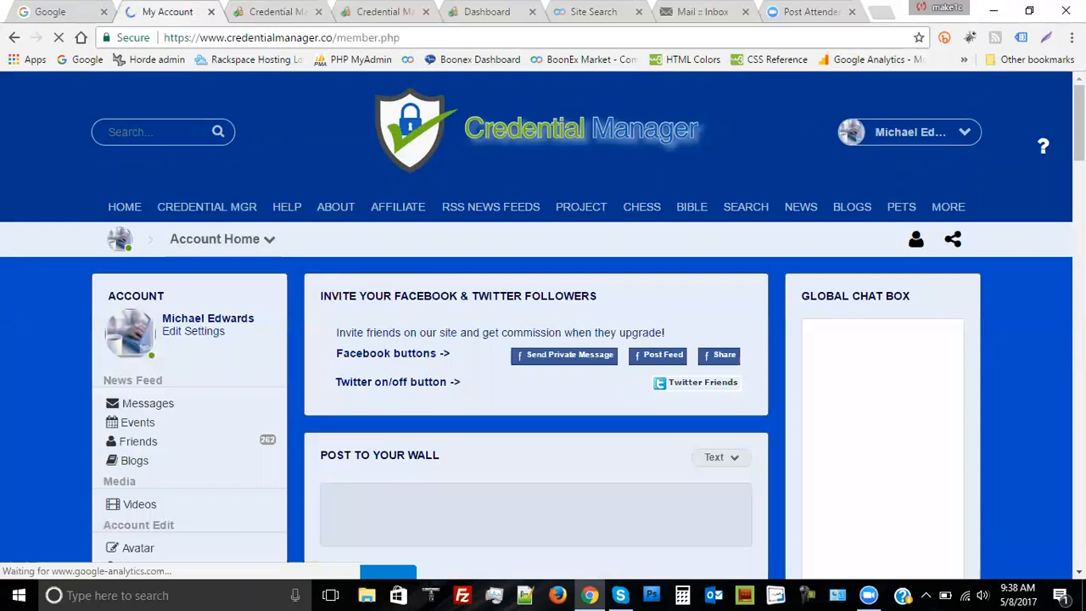
{"action": "scroll", "coordinate": [1044, 426], "scroll_direction": "down", "scroll_amount": 3}
{"action": "scroll", "coordinate": [1043, 426], "scroll_direction": "down", "scroll_amount": 2}
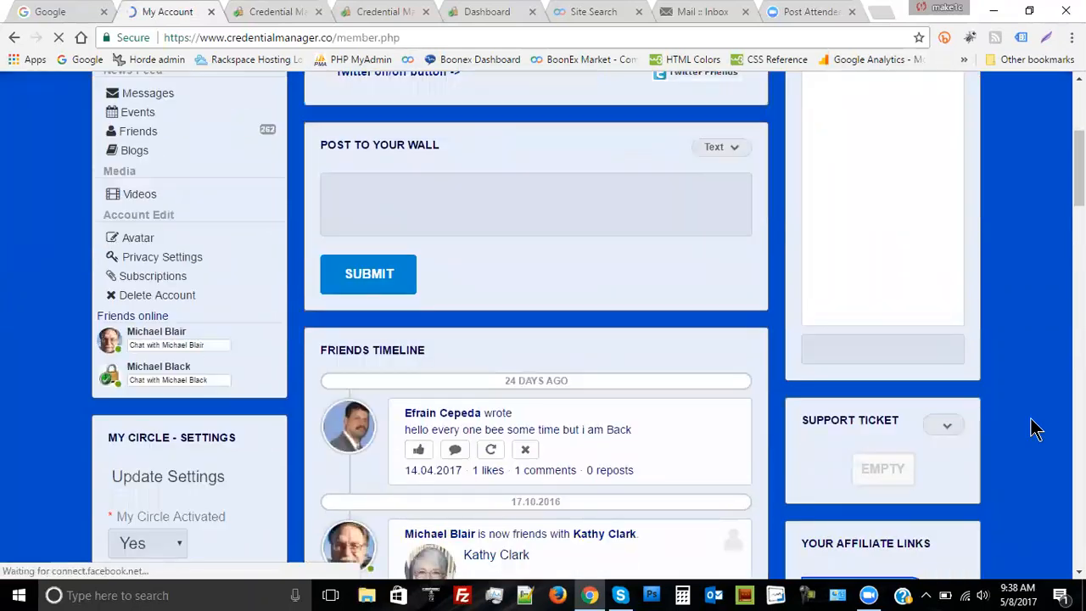
{"action": "scroll", "coordinate": [1035, 424], "scroll_direction": "down", "scroll_amount": 1}
{"action": "scroll", "coordinate": [1035, 424], "scroll_direction": "down", "scroll_amount": 5}
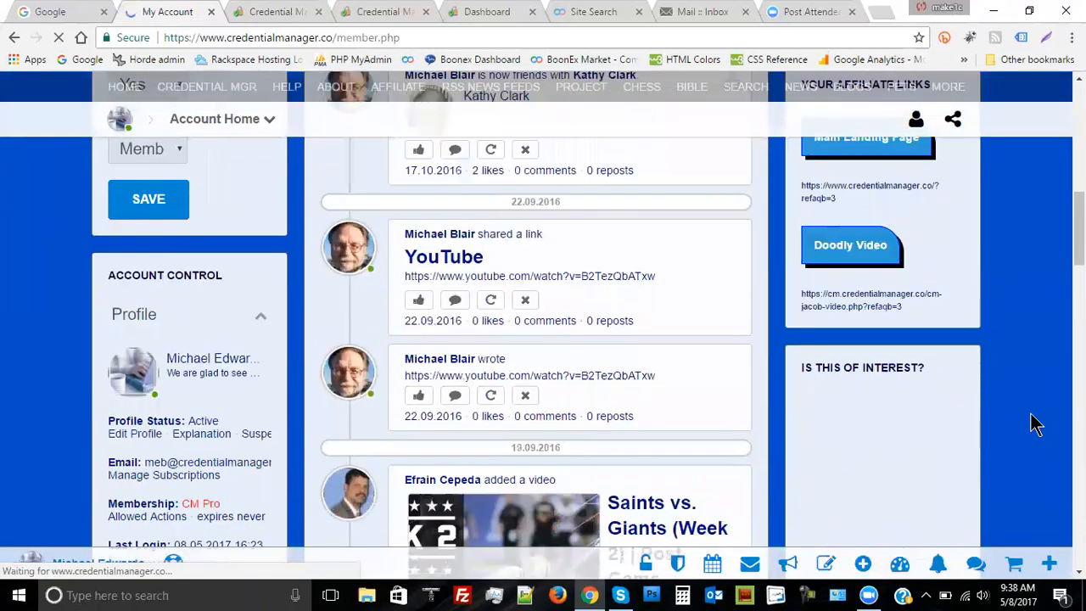
{"action": "scroll", "coordinate": [1035, 424], "scroll_direction": "up", "scroll_amount": 2}
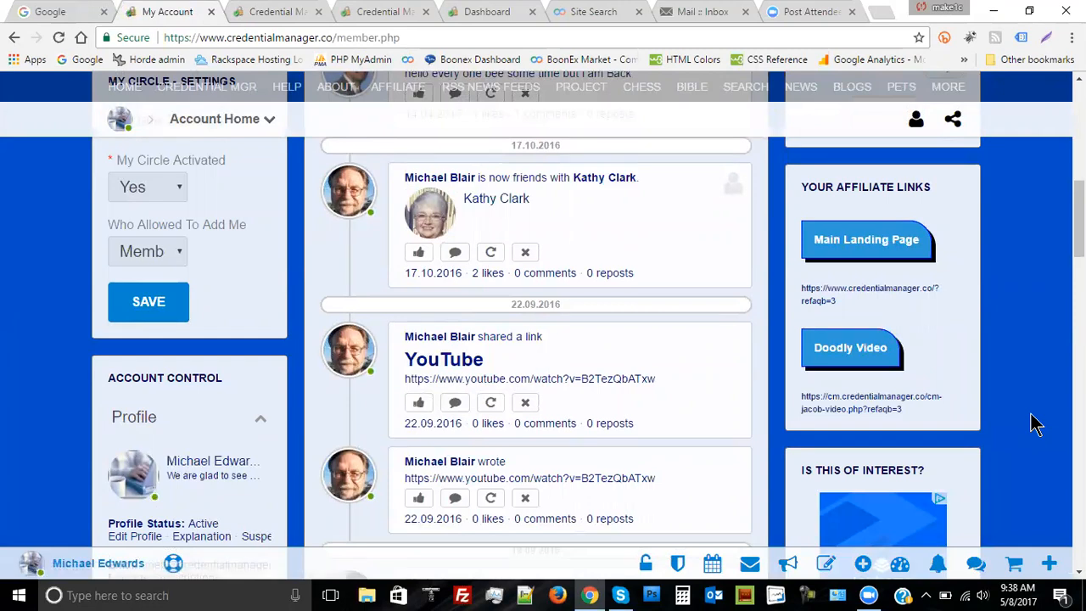
{"action": "left_click", "coordinate": [288, 18]}
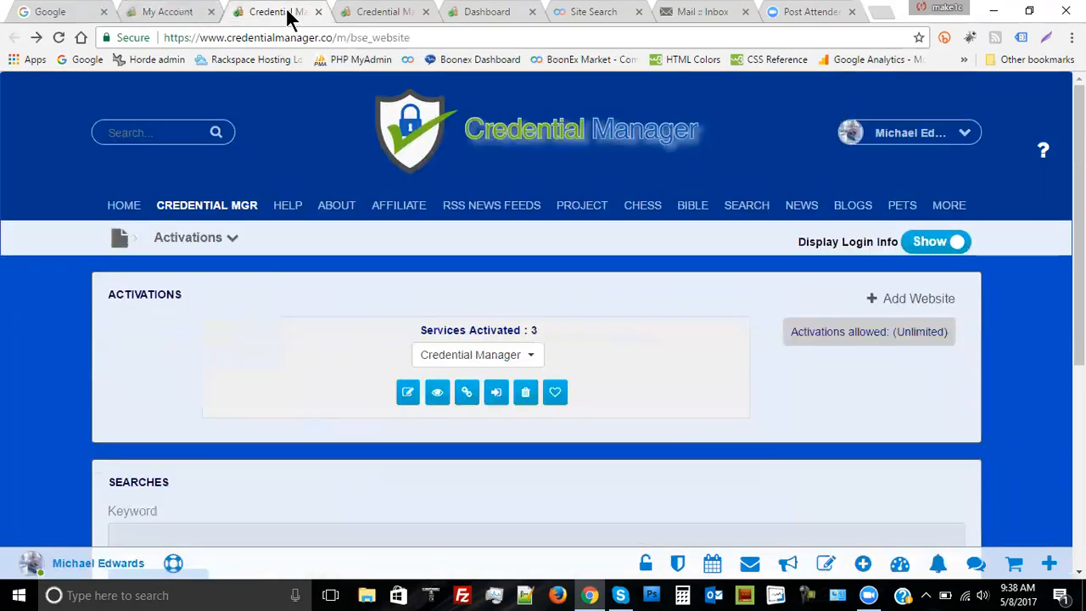
{"action": "left_click", "coordinate": [409, 396]}
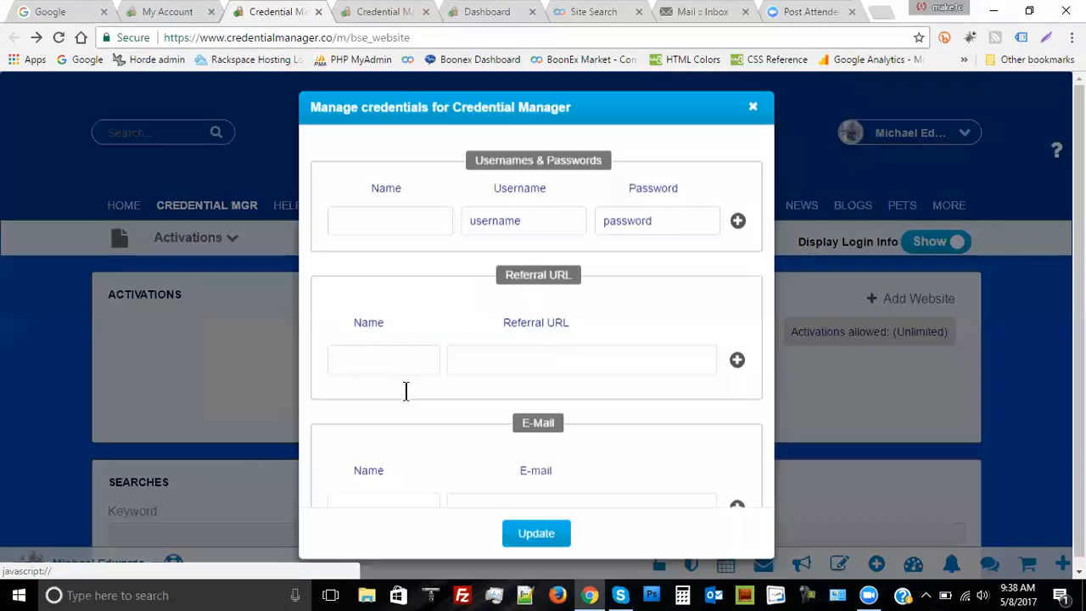
{"action": "left_click", "coordinate": [386, 363]}
{"action": "type", "text": "P"}
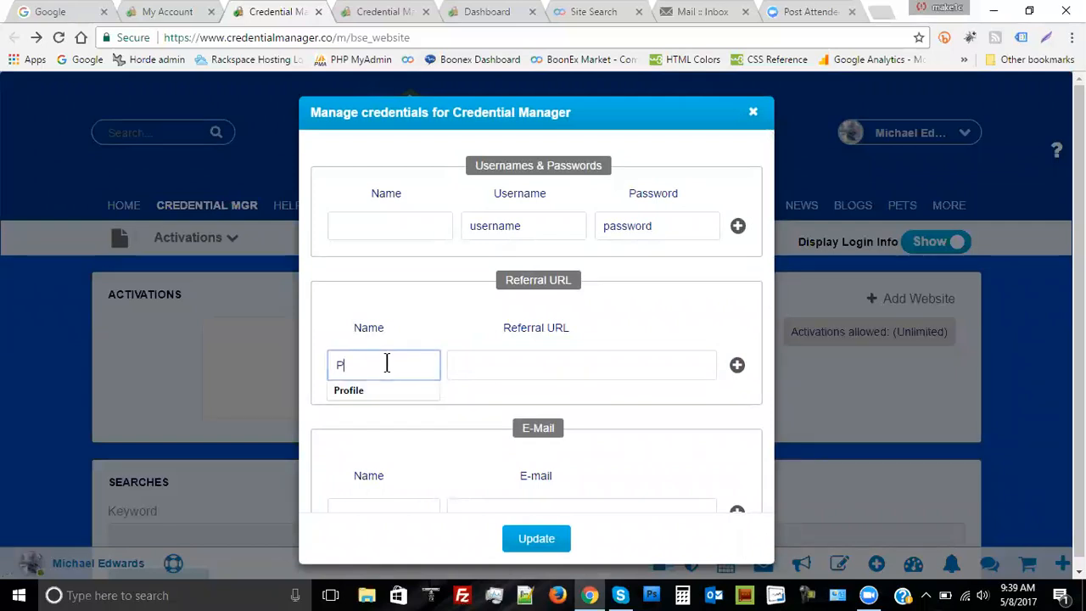
{"action": "type", "text": "rofile"}
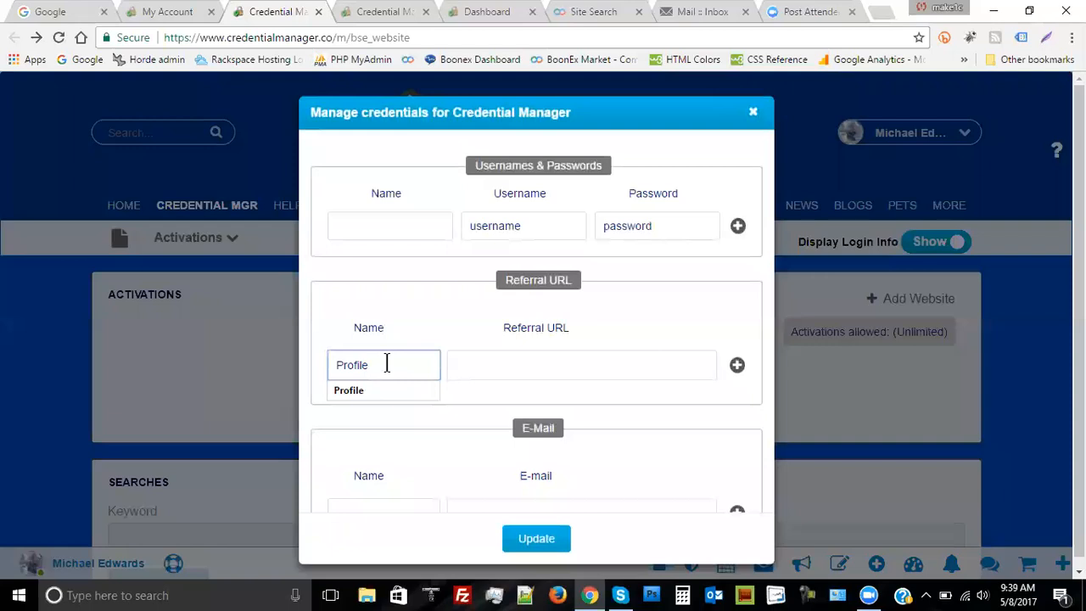
{"action": "left_click", "coordinate": [487, 364]}
{"action": "right_click", "coordinate": [491, 363]}
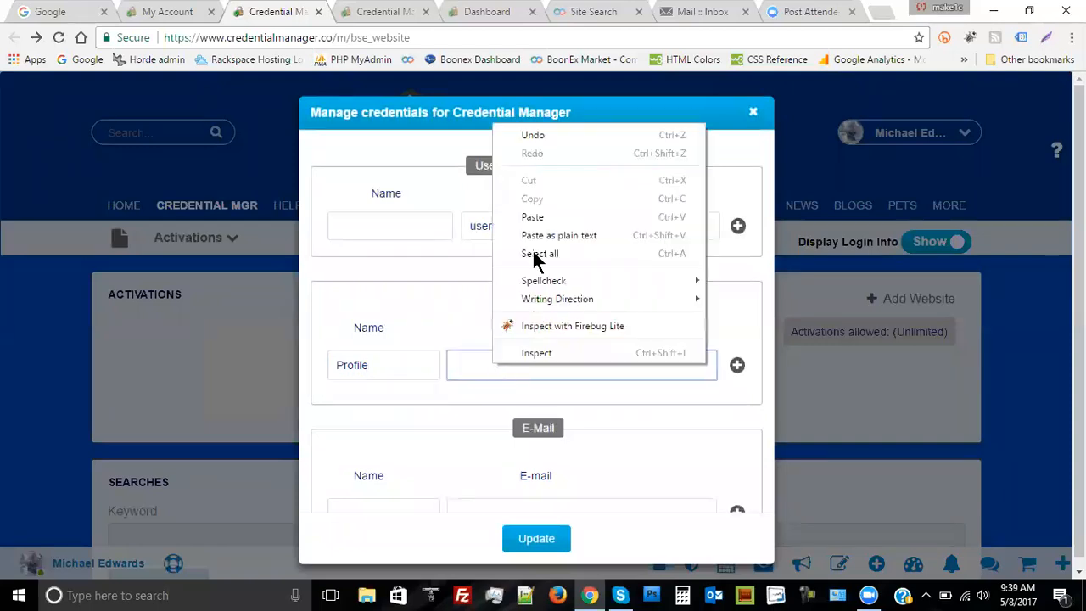
{"action": "left_click", "coordinate": [538, 217]}
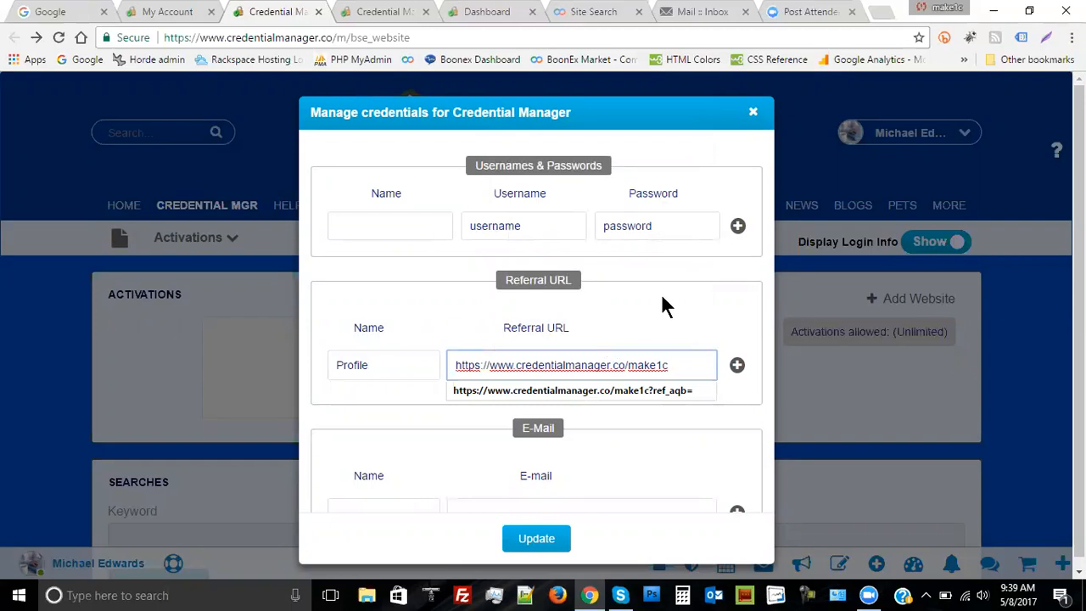
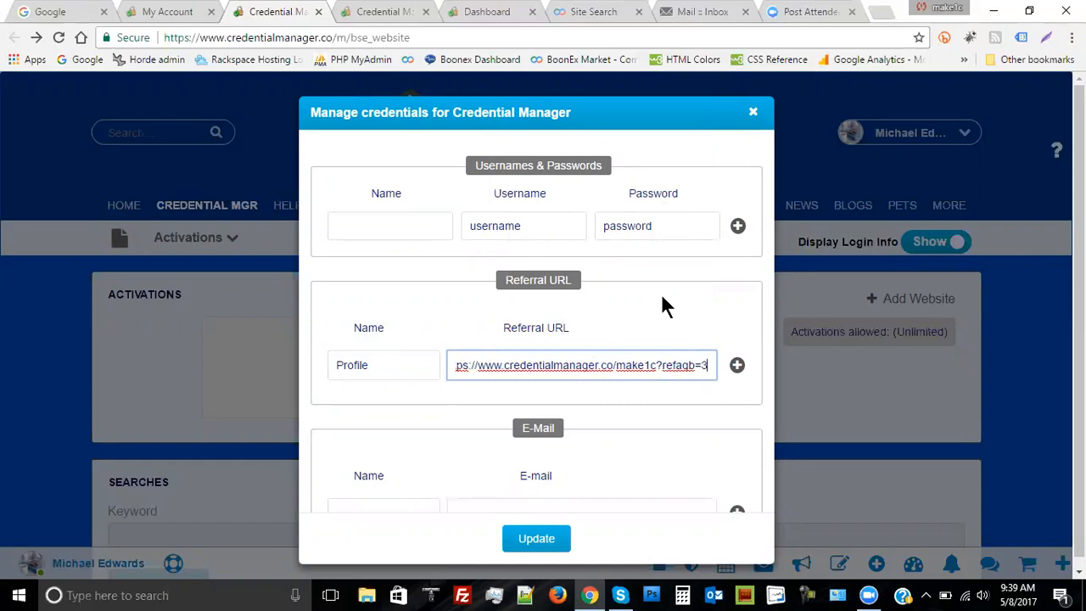
{"action": "left_click", "coordinate": [541, 543]}
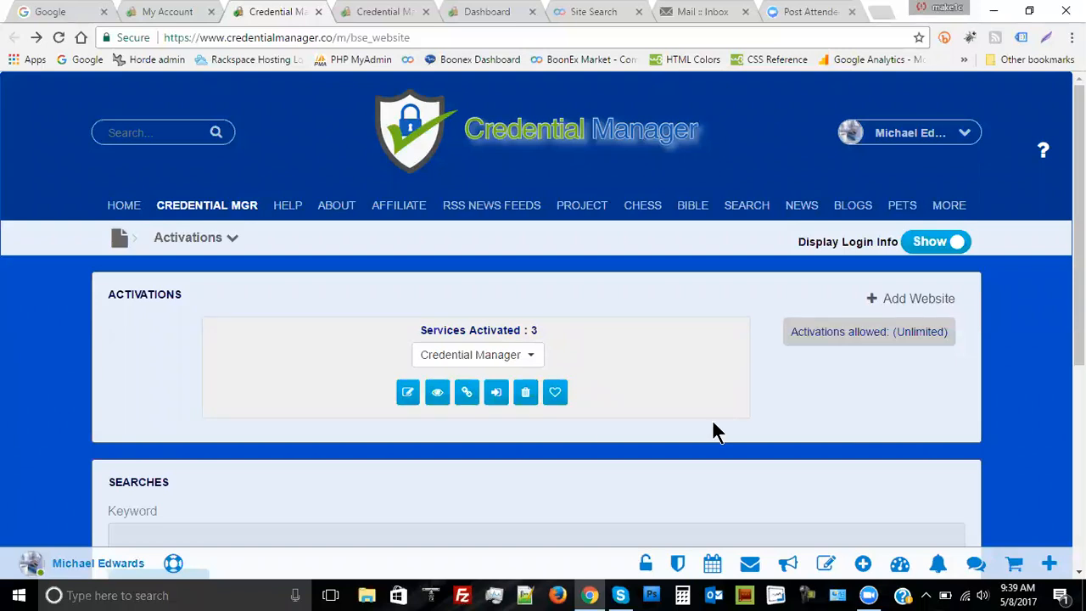
Check the Profile referral URL in the saved record, then name the username/password entry 'Login' and save
{"action": "left_click", "coordinate": [436, 397]}
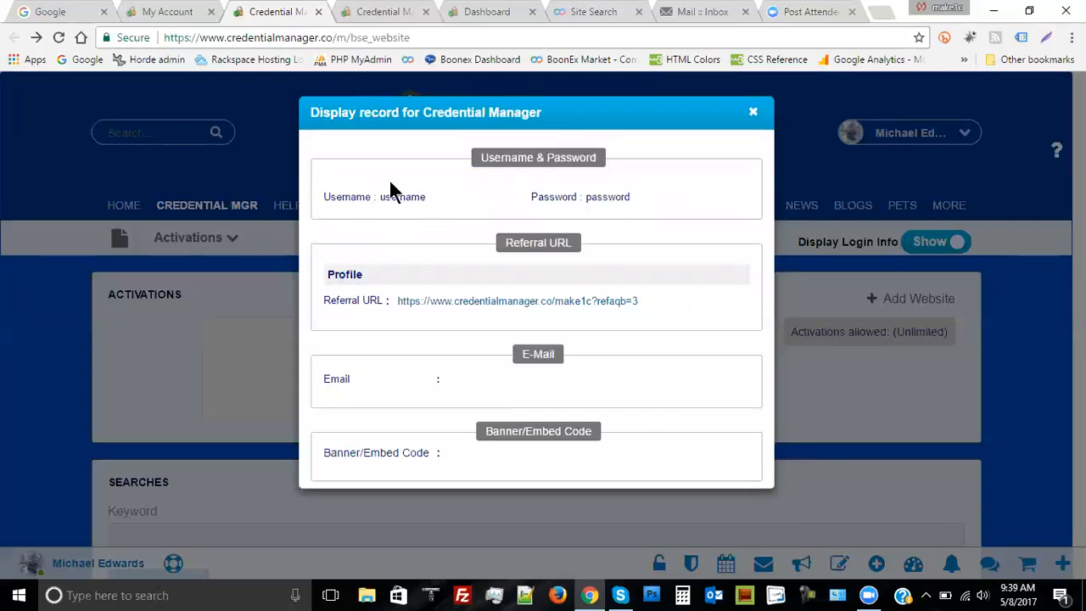
{"action": "left_click", "coordinate": [753, 113]}
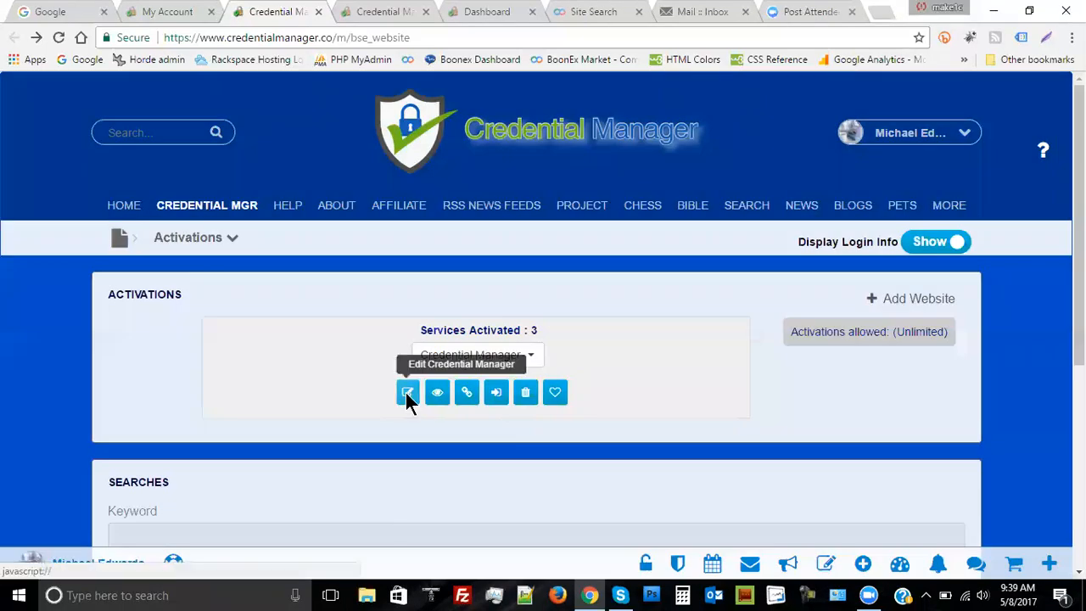
{"action": "left_click", "coordinate": [407, 393]}
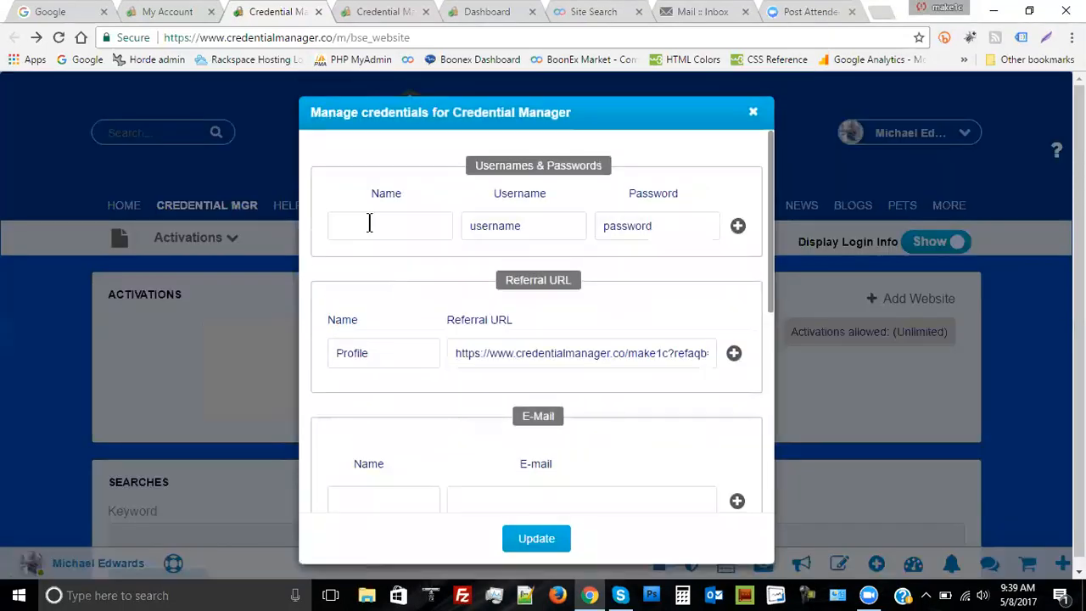
{"action": "left_click", "coordinate": [369, 223]}
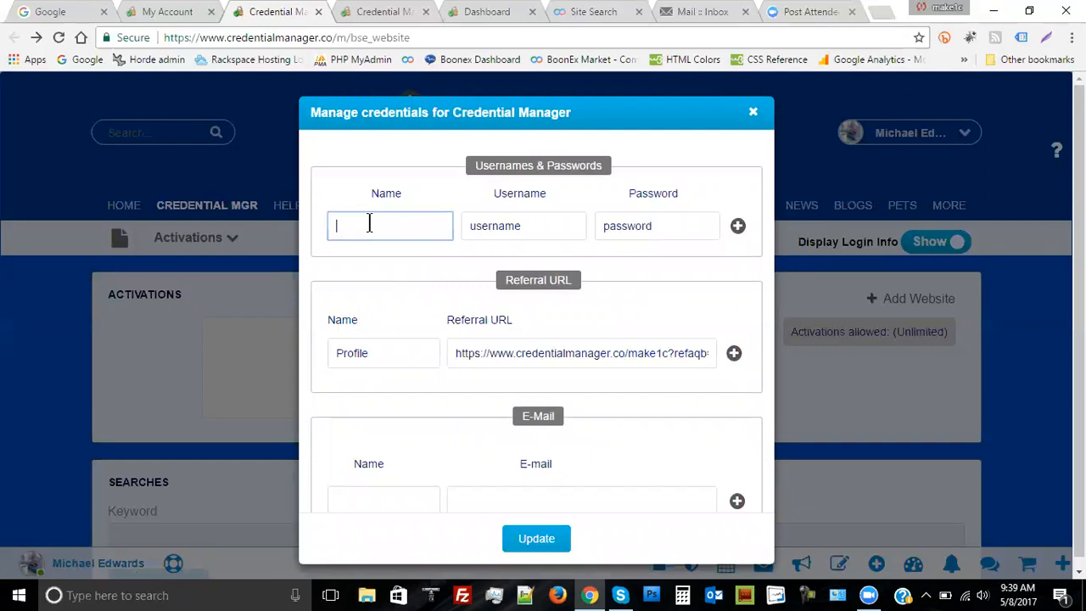
{"action": "type", "text": "Login"}
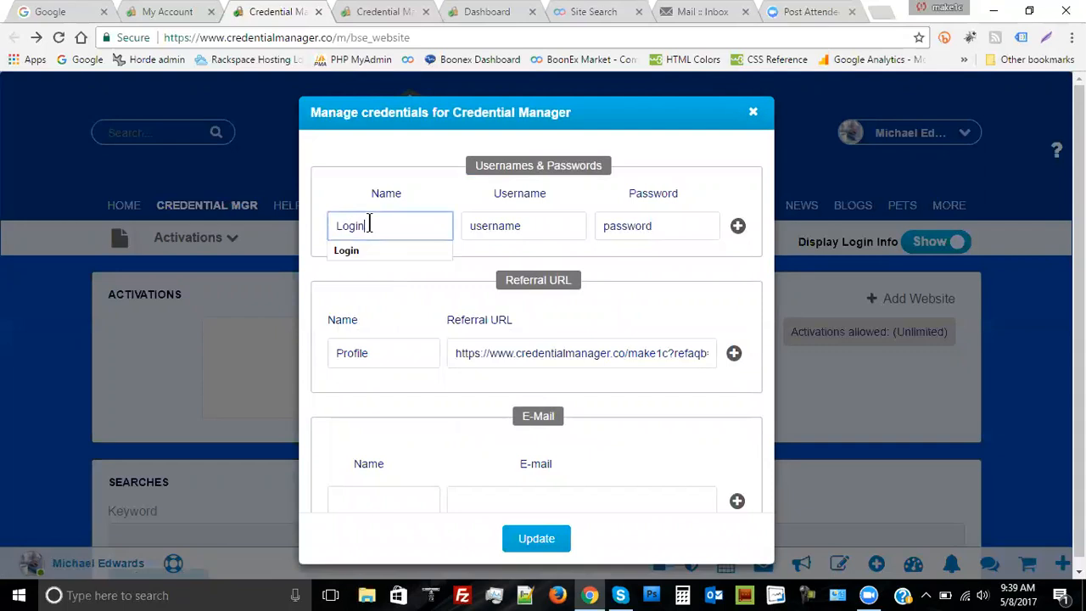
{"action": "left_click", "coordinate": [535, 537]}
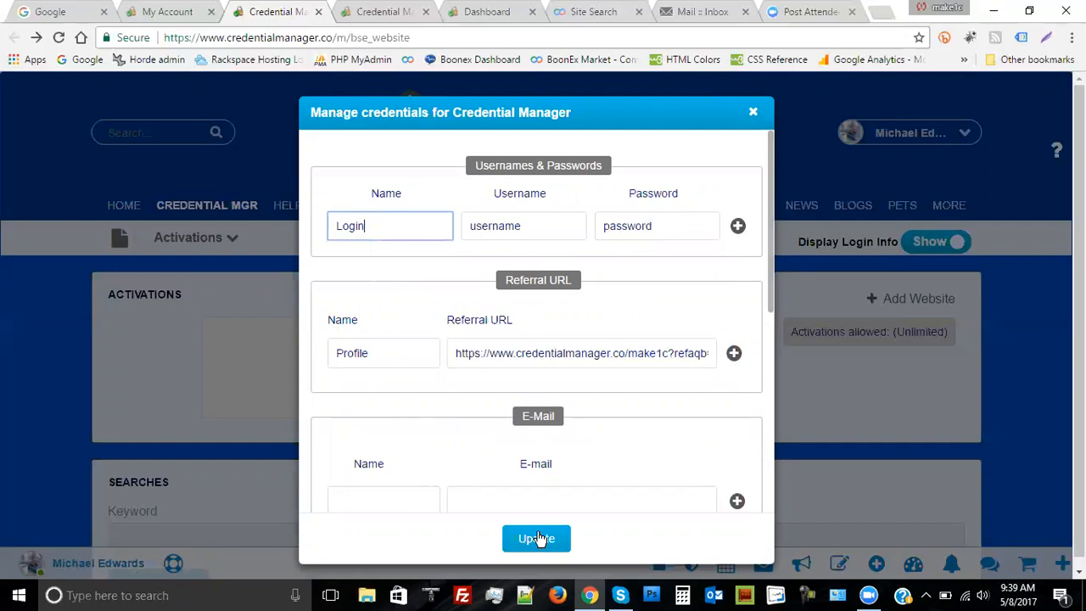
{"action": "left_click", "coordinate": [948, 411]}
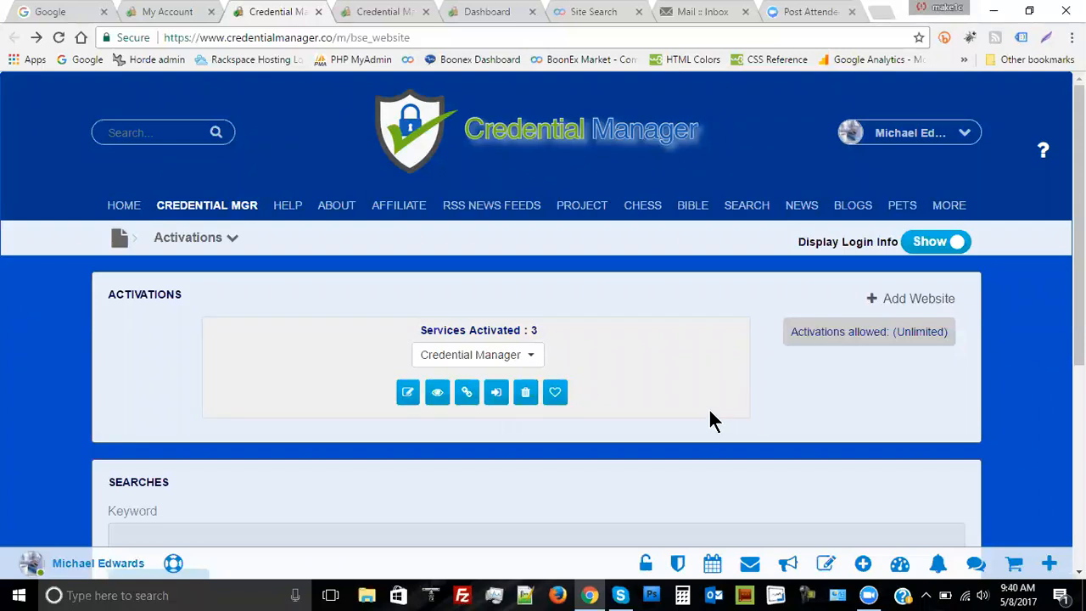
Open the service record and scroll to Domain Info showing registrar GODADDY.COM and IP 209.126.114.15
{"action": "left_click", "coordinate": [437, 395]}
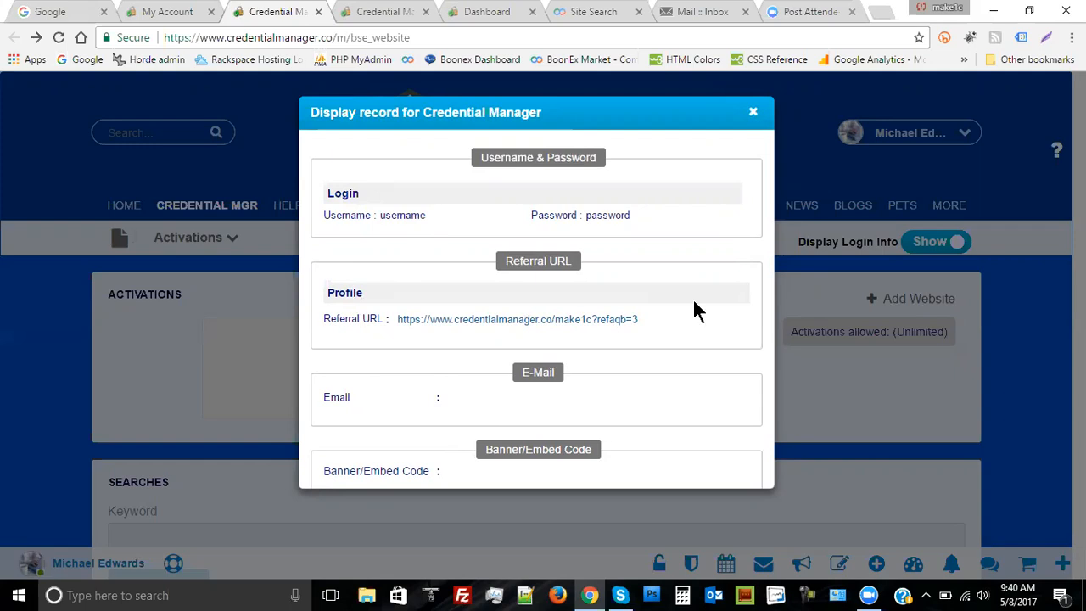
{"action": "scroll", "coordinate": [718, 289], "scroll_direction": "down", "scroll_amount": 2}
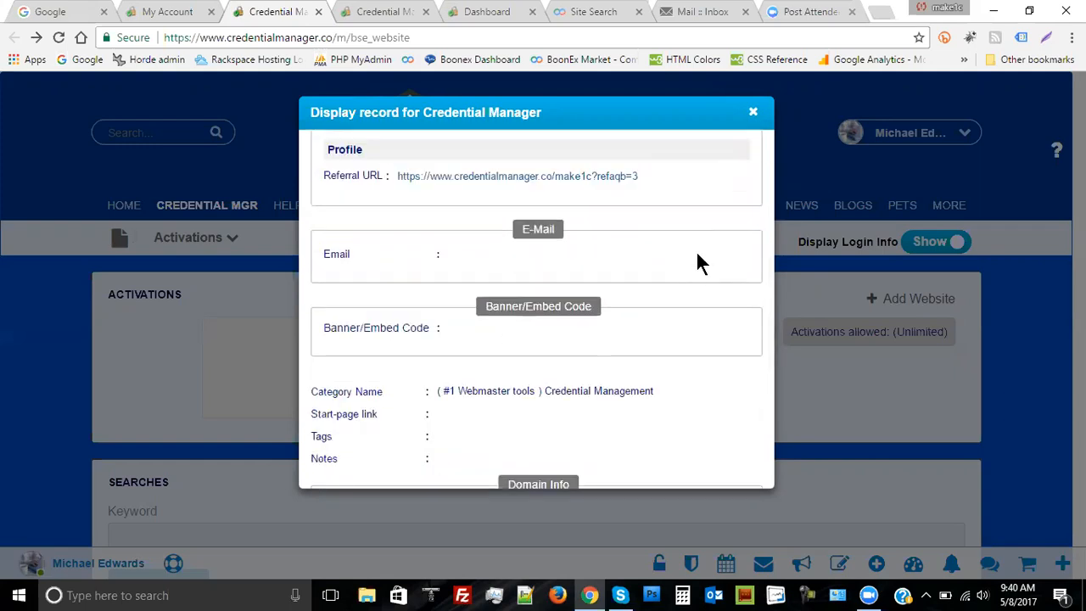
{"action": "scroll", "coordinate": [704, 269], "scroll_direction": "down", "scroll_amount": 3}
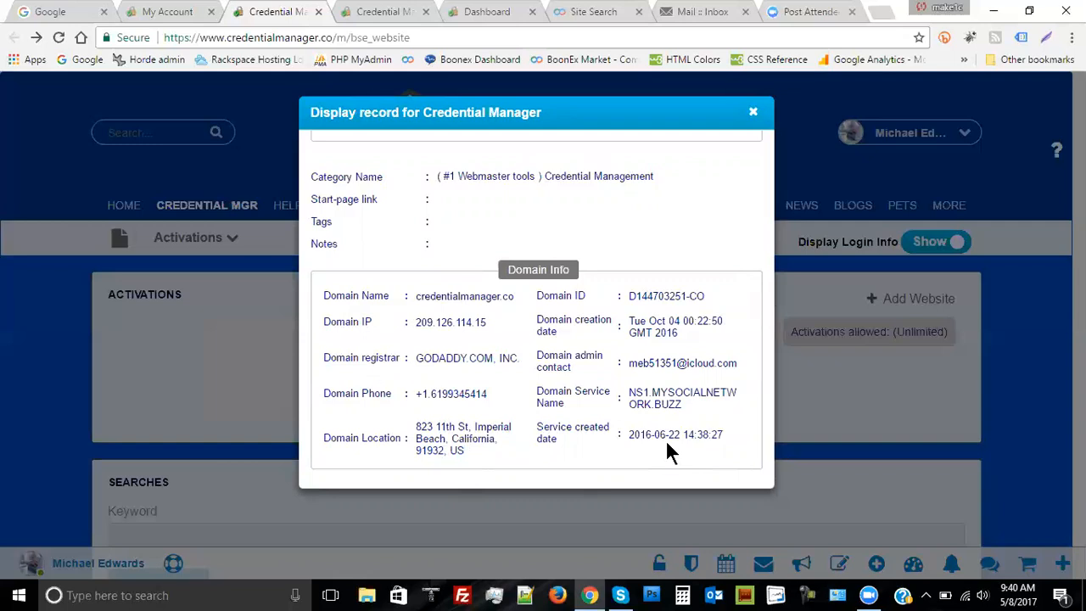
Close the service record and scroll through the Activations page listing 3 activated services
{"action": "left_click", "coordinate": [754, 115]}
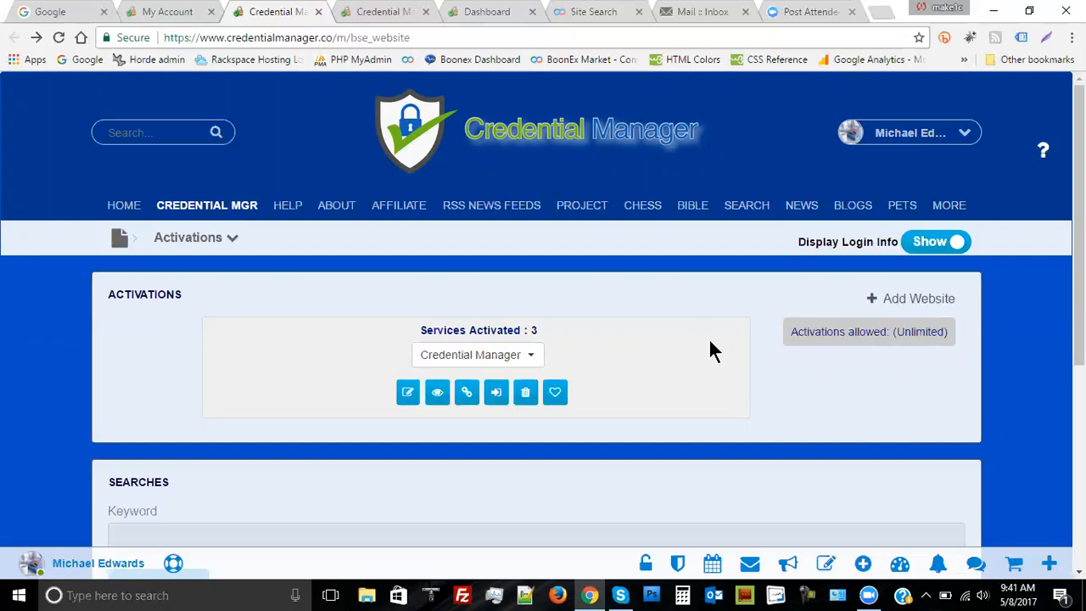
{"action": "scroll", "coordinate": [713, 355], "scroll_direction": "down", "scroll_amount": 3}
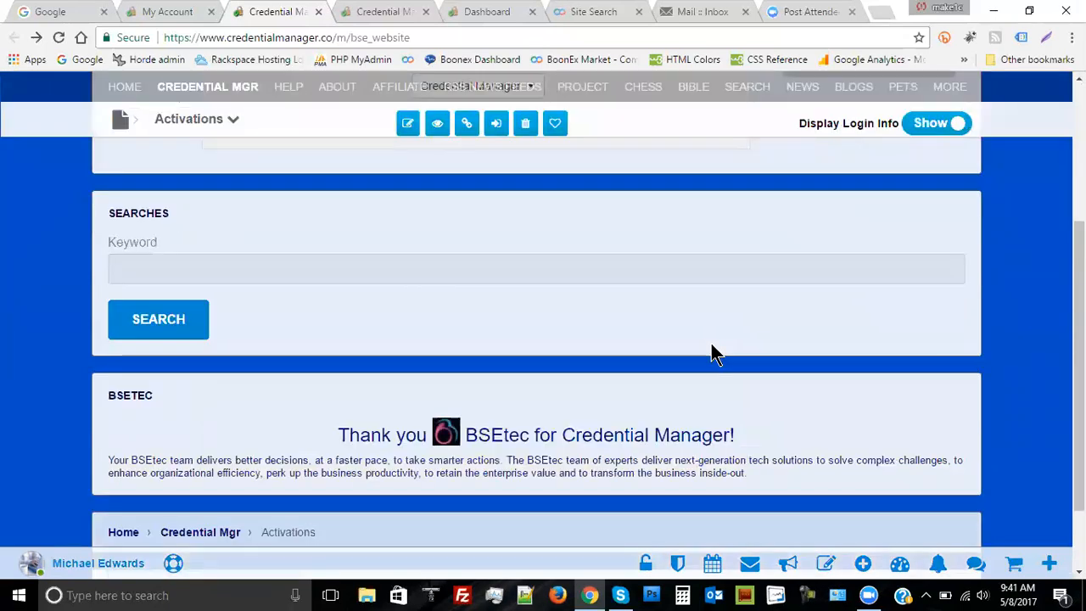
{"action": "scroll", "coordinate": [712, 355], "scroll_direction": "down", "scroll_amount": 2}
{"action": "scroll", "coordinate": [711, 345], "scroll_direction": "up", "scroll_amount": 5}
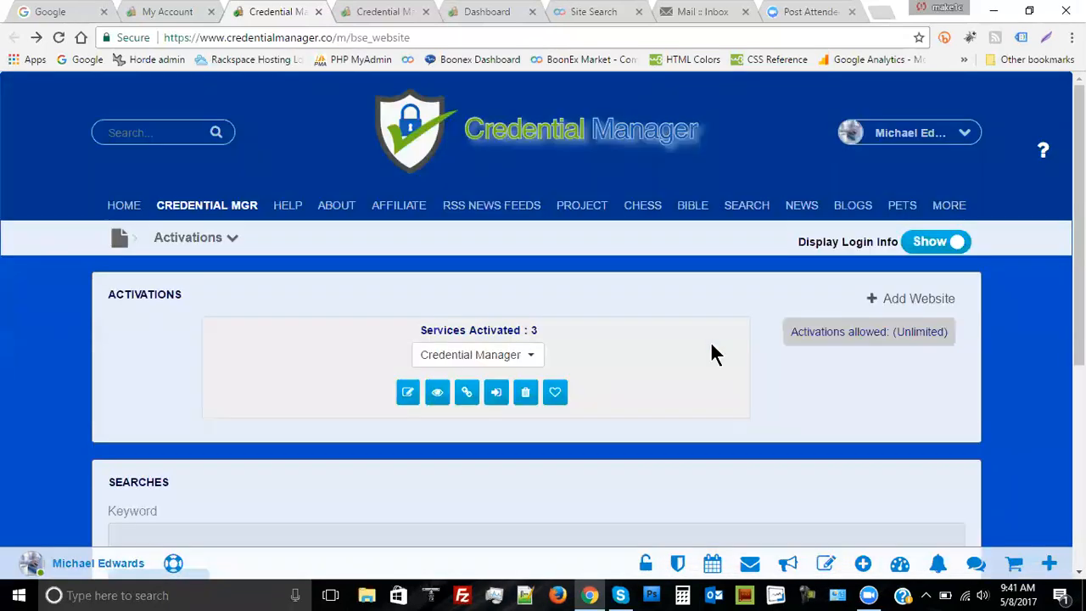